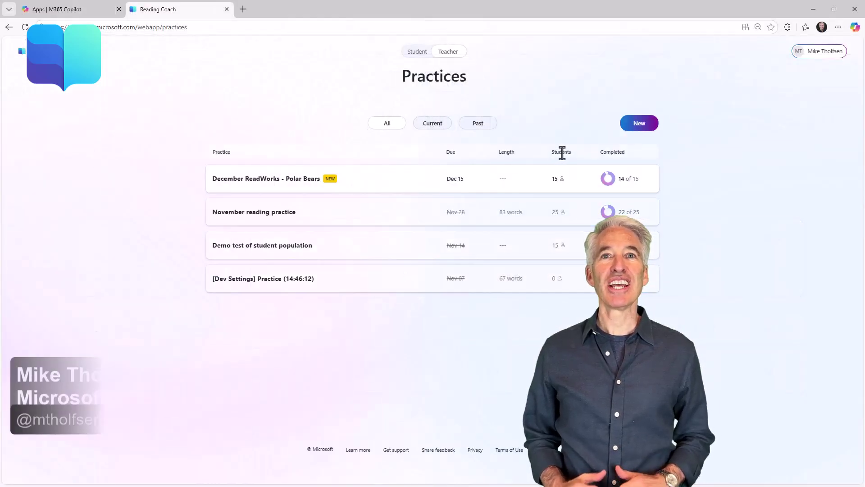
# Open the November reading practice's progress details and scroll through them.
pyautogui.click(575, 220)
pyautogui.scroll(-4, 418, 332)
pyautogui.scroll(4, 435, 240)
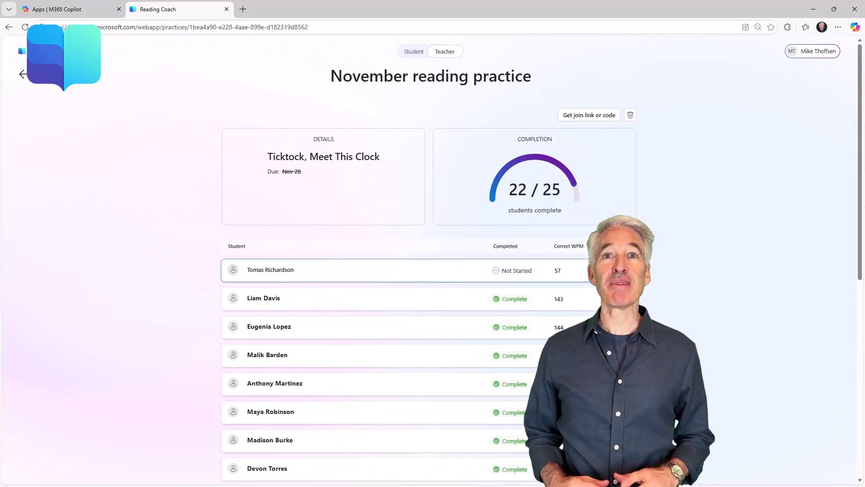
pyautogui.scroll(-1, 433, 315)
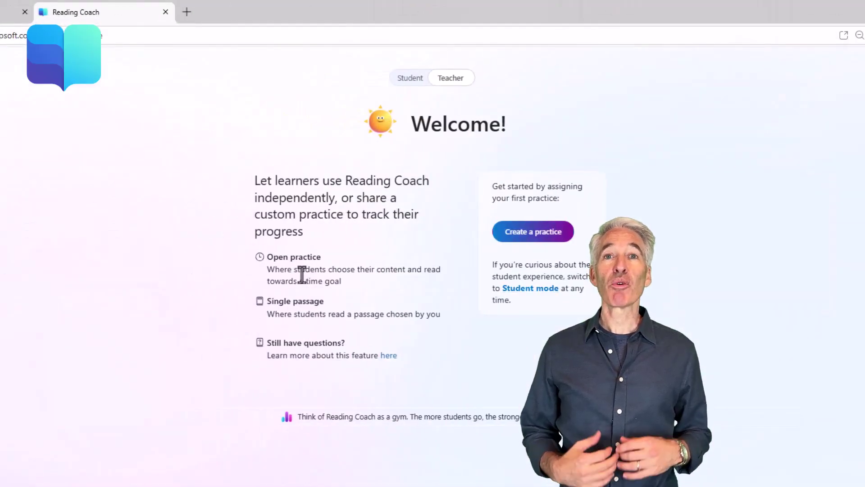
# Start a new Open Reading practice due January 5, then return to the teacher's Practices list.
pyautogui.click(533, 231)
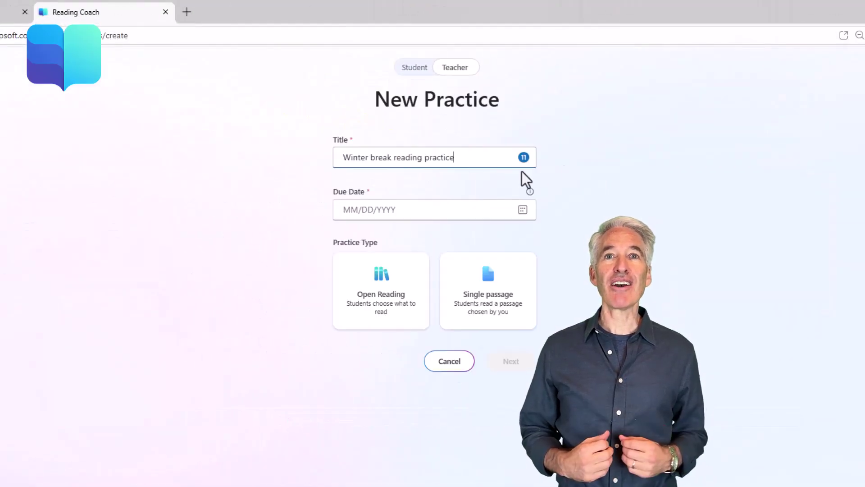
pyautogui.click(522, 210)
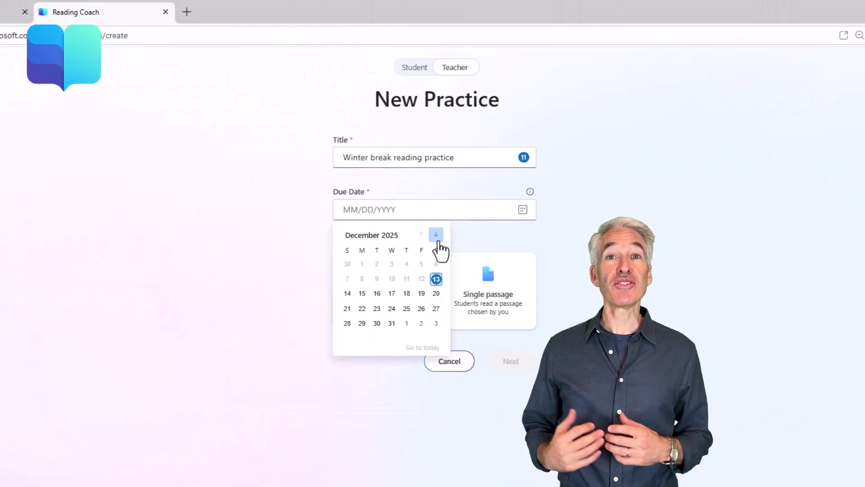
pyautogui.click(436, 235)
pyautogui.click(361, 278)
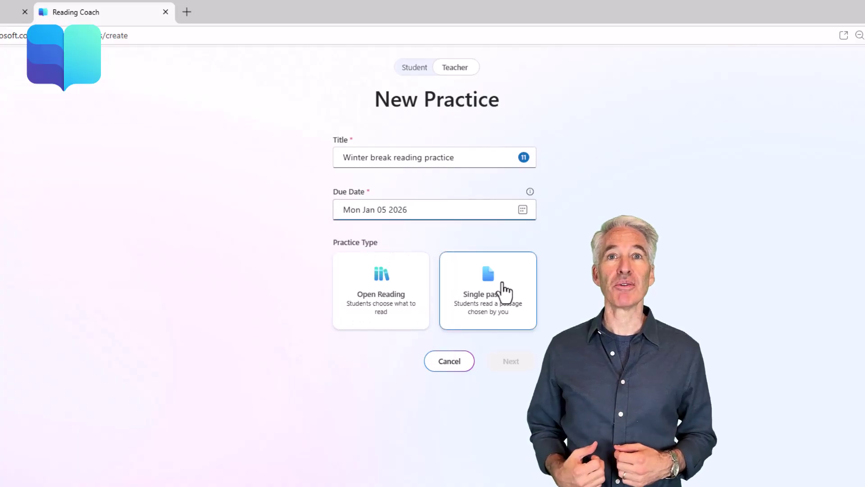
pyautogui.click(377, 290)
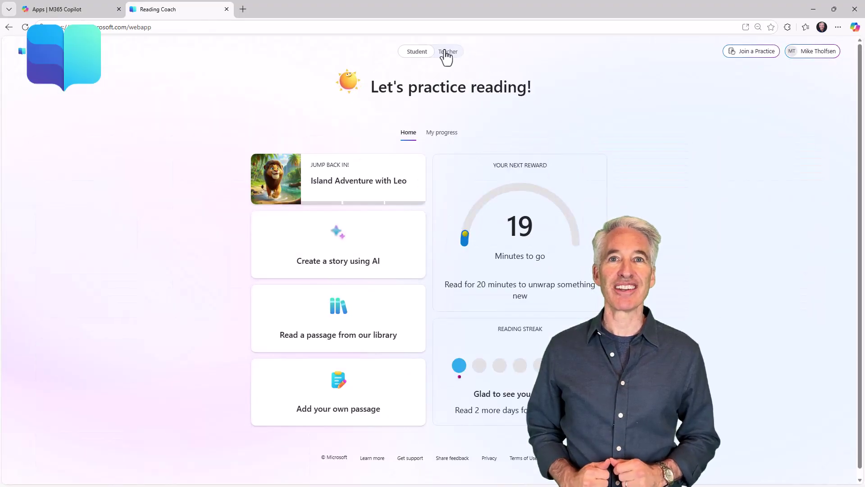
pyautogui.click(446, 53)
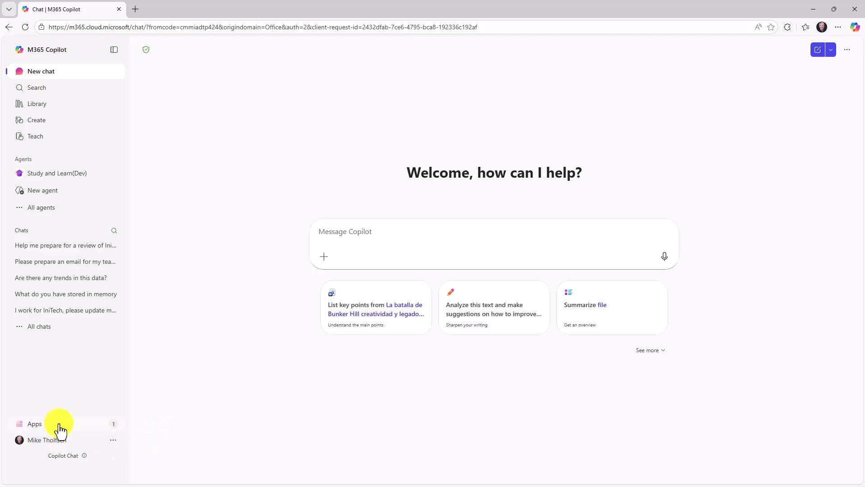
# Go to All apps in M365 Copilot and scroll to the Education apps, including Reading Coach.
pyautogui.click(27, 424)
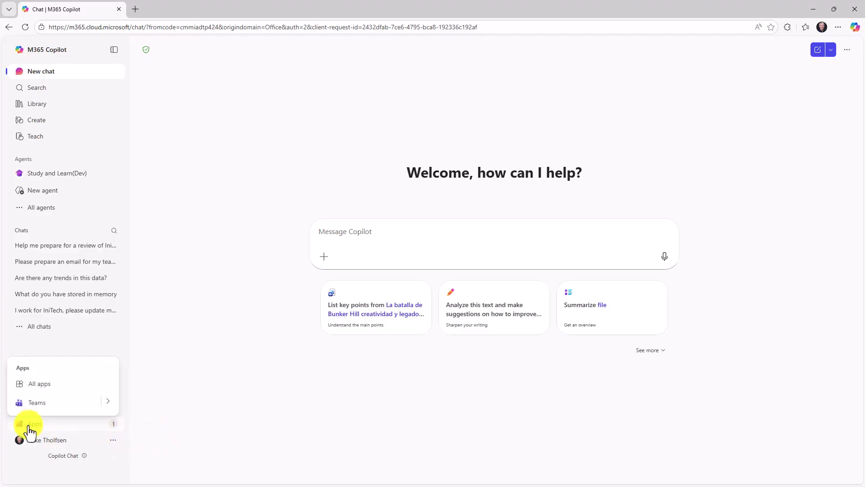
pyautogui.click(41, 384)
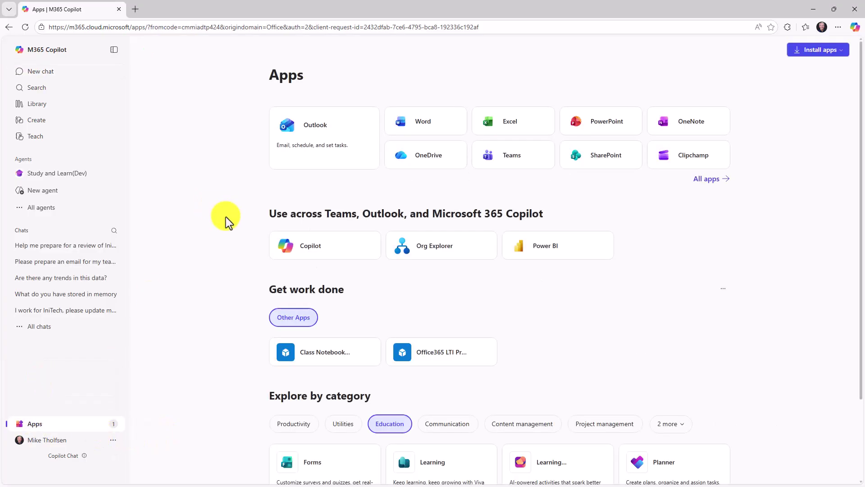
pyautogui.scroll(-2, 226, 223)
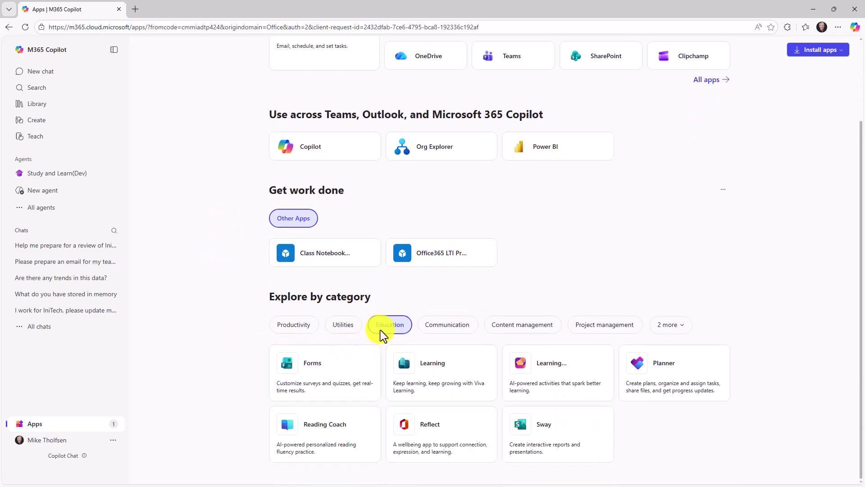
# Launch Reading Coach from its app card, get started, and close the duplicate tab with Ctrl+W.
pyautogui.click(337, 433)
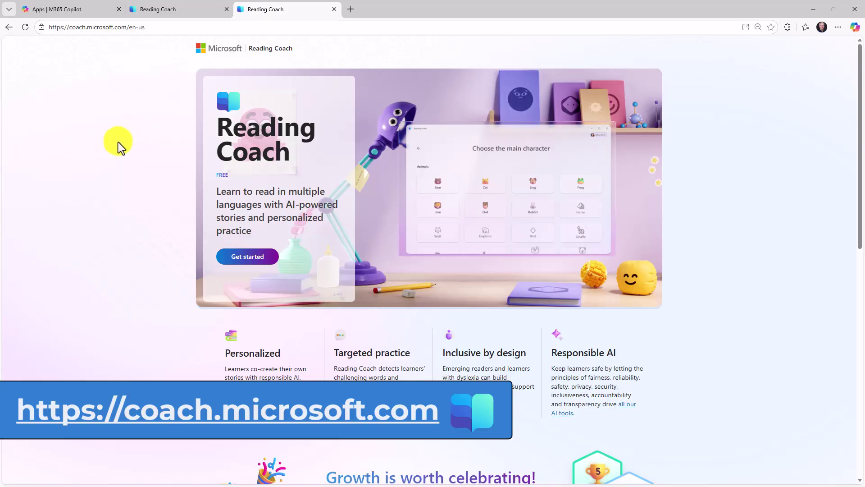
pyautogui.click(248, 257)
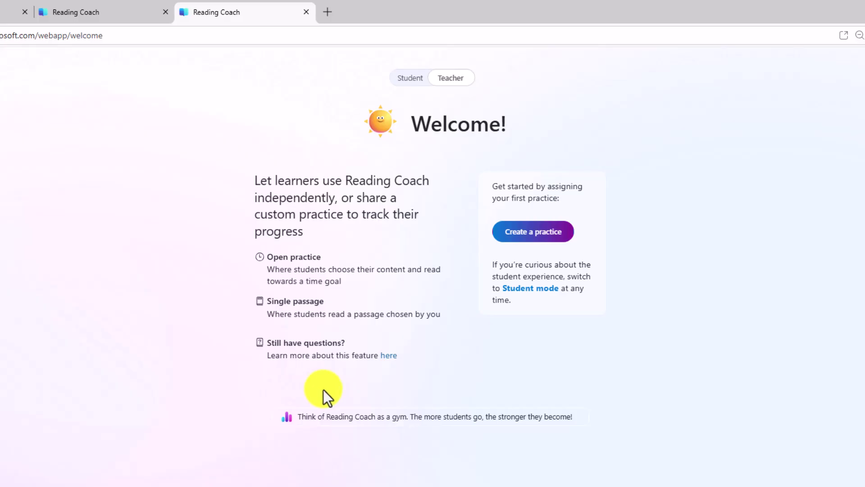
pyautogui.hotkey('ctrl', 'w')
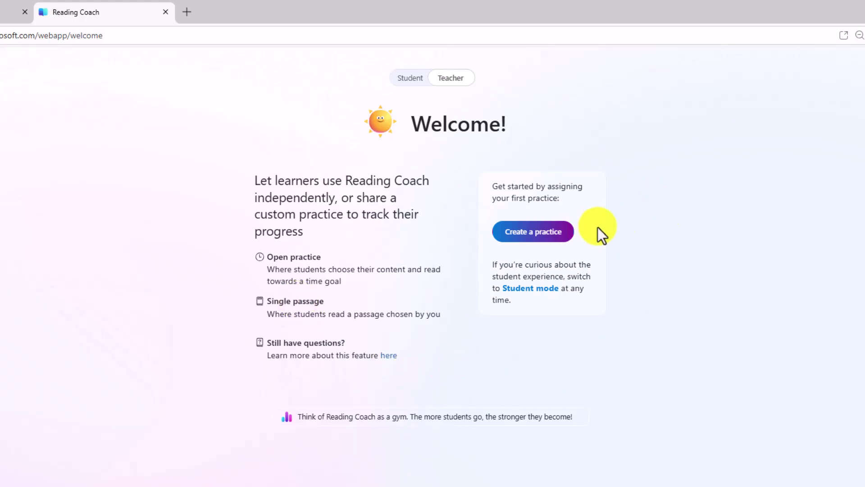
# Start a practice titled 'Winter break reading practice' due January 5, 2026.
pyautogui.click(532, 235)
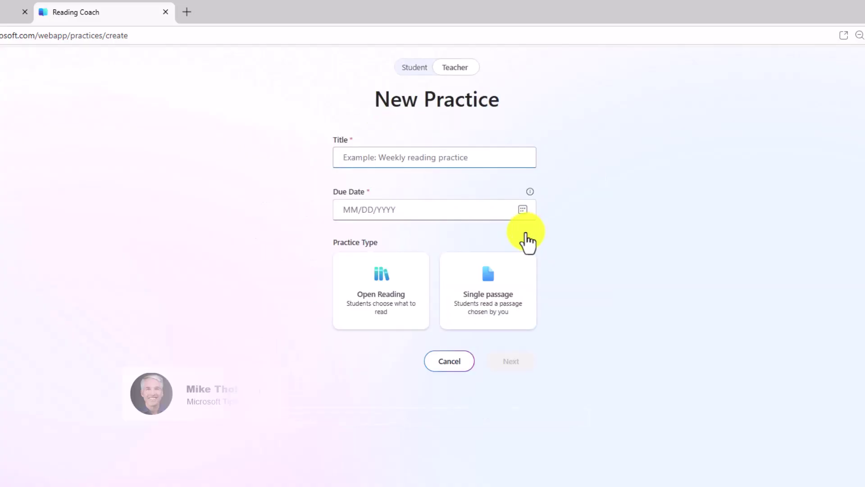
pyautogui.click(346, 158)
pyautogui.write('Winter break reading practice')
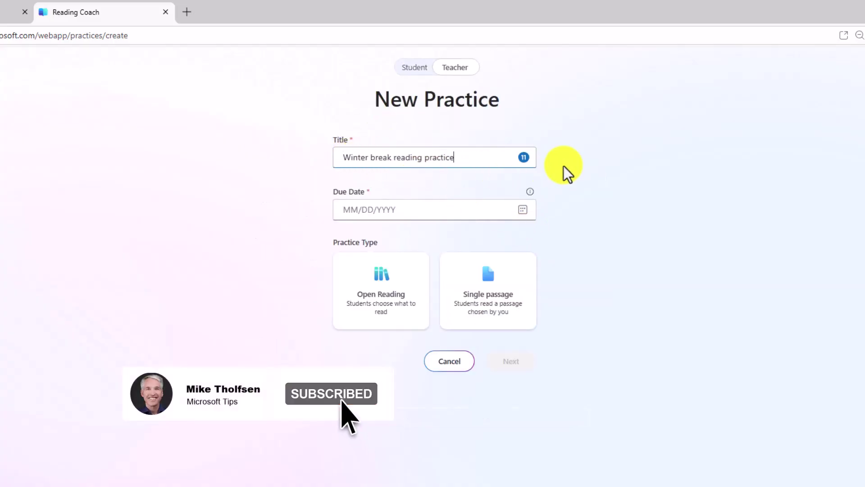
pyautogui.click(523, 210)
pyautogui.click(436, 234)
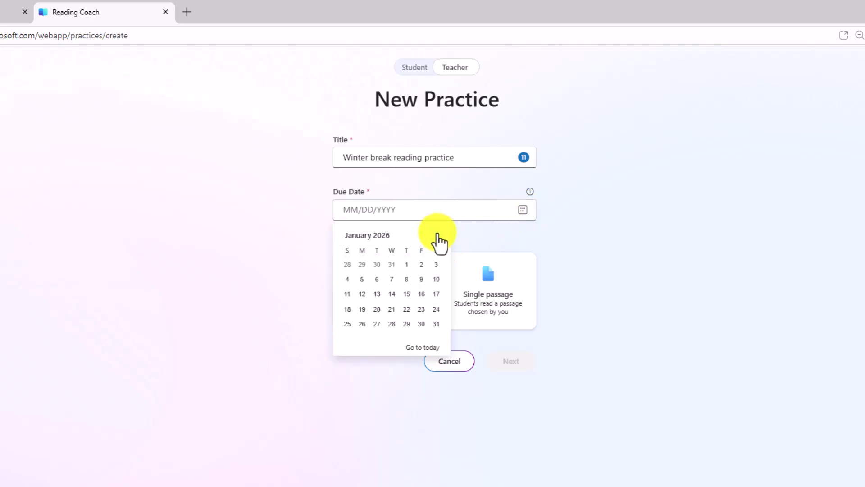
pyautogui.click(362, 278)
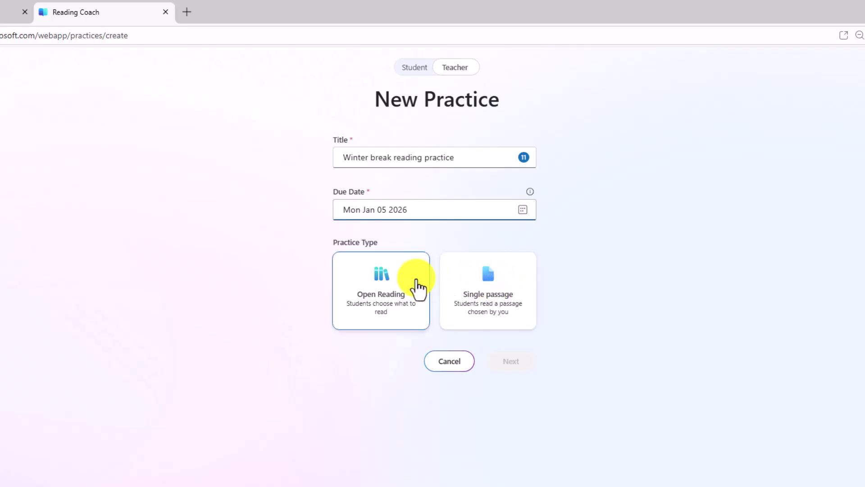
# Make it Open Reading with 1 hour 30 minutes of reading time and save it.
pyautogui.moveTo(374, 288); pyautogui.dragTo(376, 294)
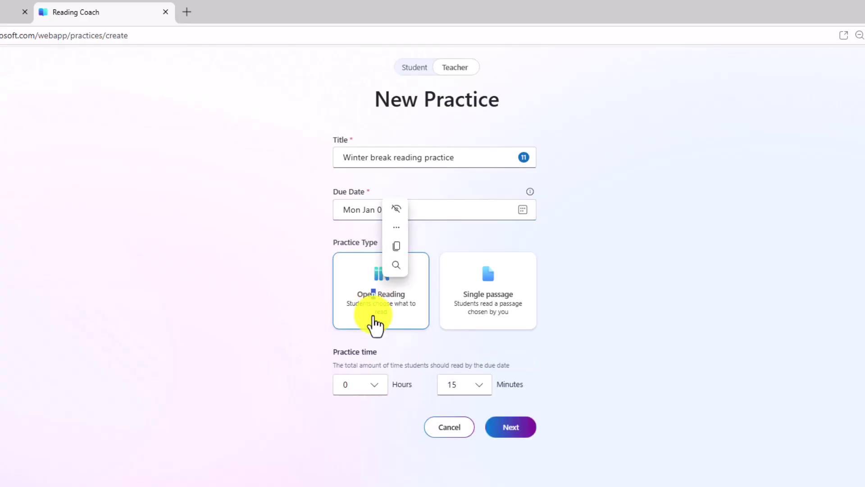
pyautogui.click(374, 386)
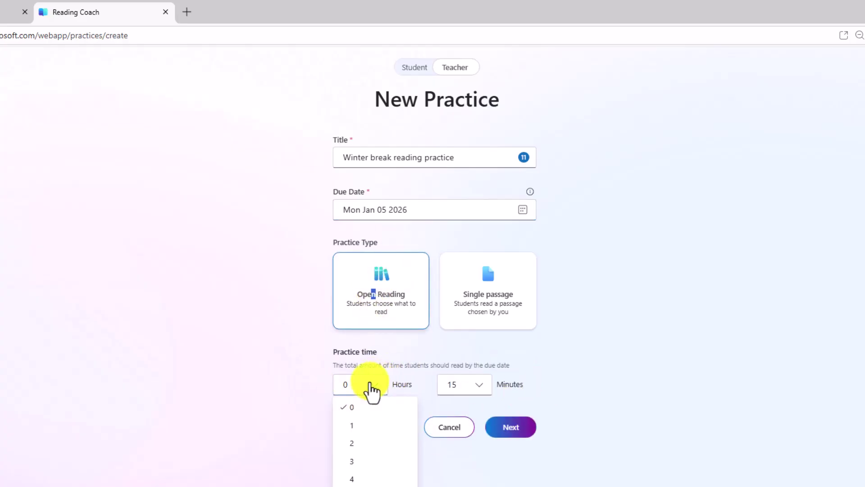
pyautogui.click(360, 426)
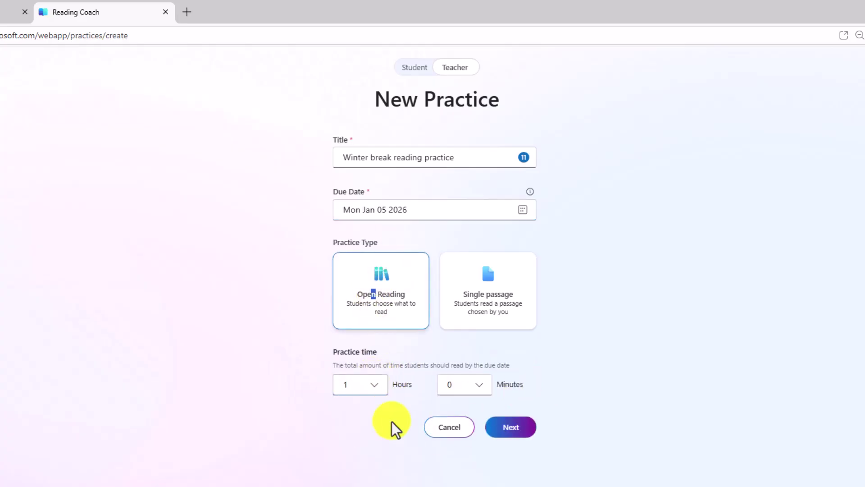
pyautogui.click(477, 385)
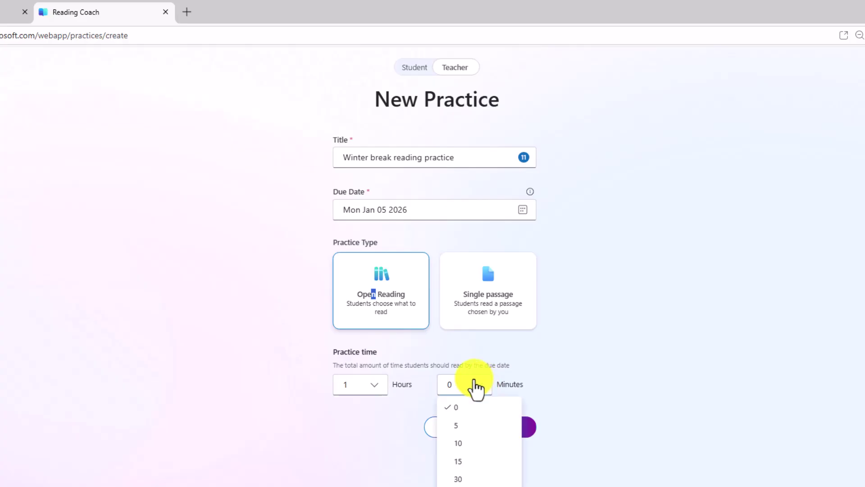
pyautogui.click(458, 477)
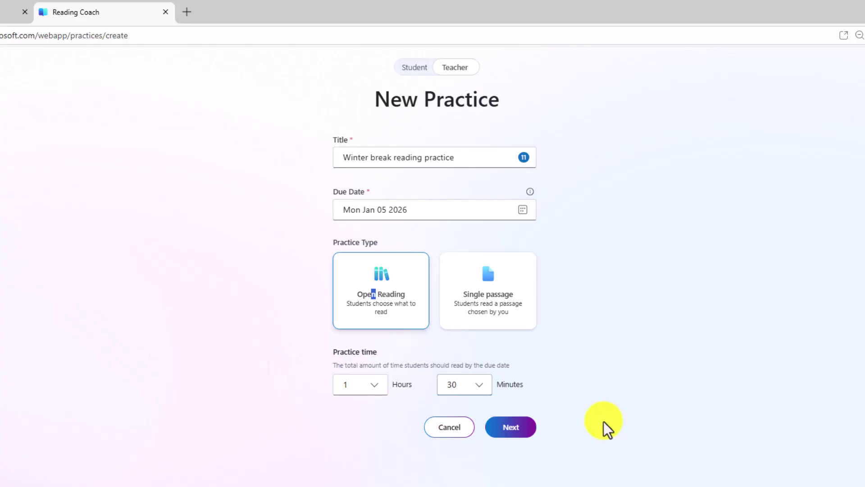
pyautogui.click(509, 430)
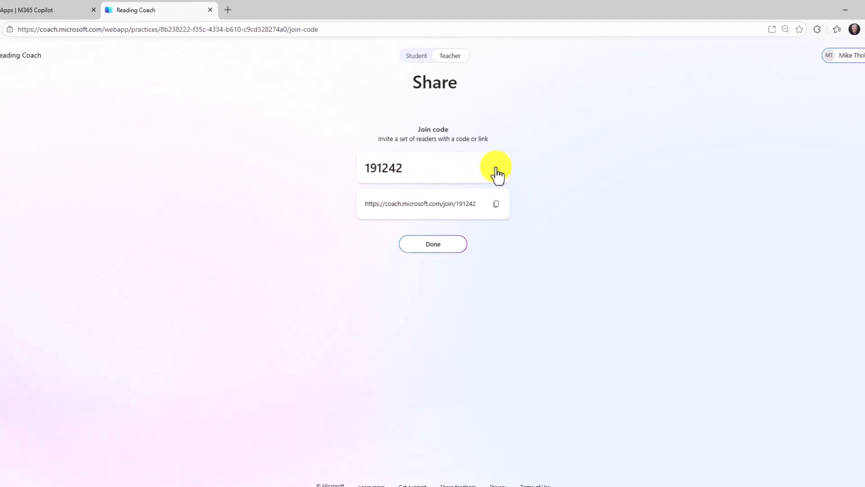
# Copy the Winter break practice's join code from the Share page.
pyautogui.click(496, 168)
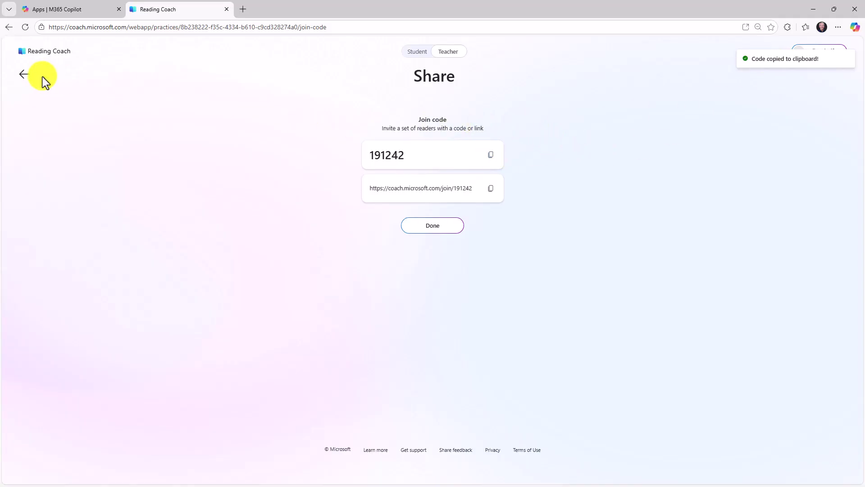
# Go back from the Share page to the teacher's Practices list.
pyautogui.click(24, 75)
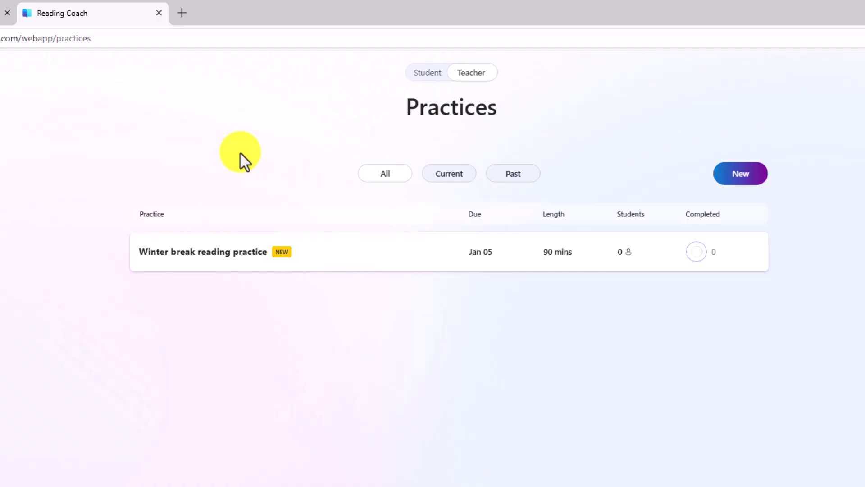
# Preview Student view: Join a Practice and AI story creation, then switch back to Teacher.
pyautogui.click(420, 67)
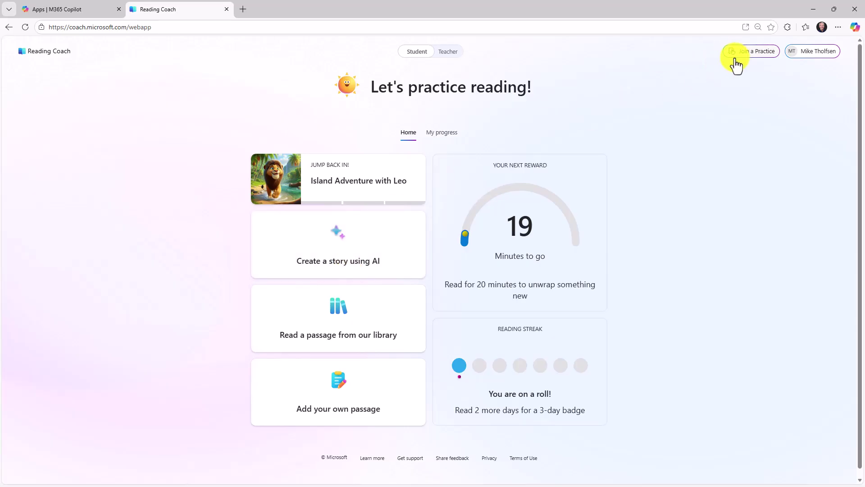
pyautogui.click(748, 53)
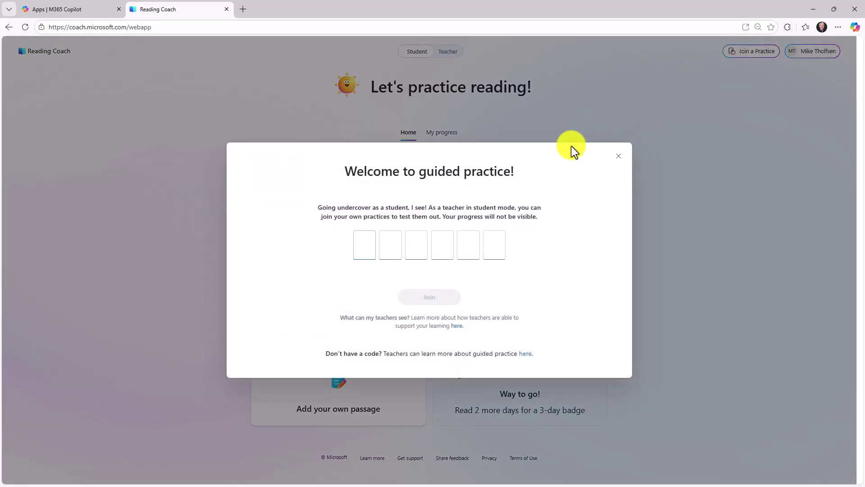
pyautogui.click(619, 159)
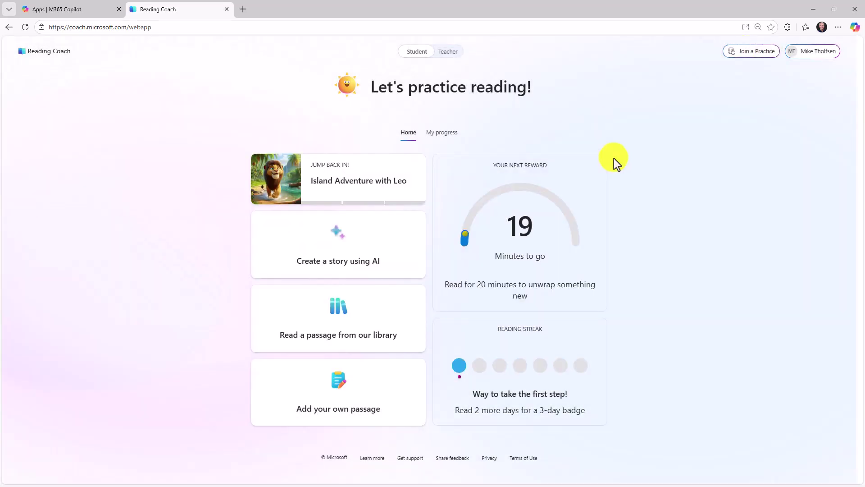
pyautogui.click(321, 253)
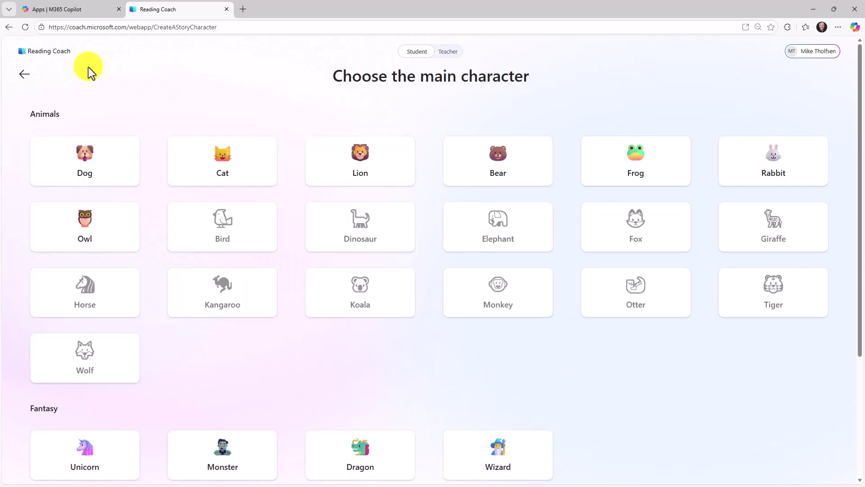
pyautogui.click(25, 75)
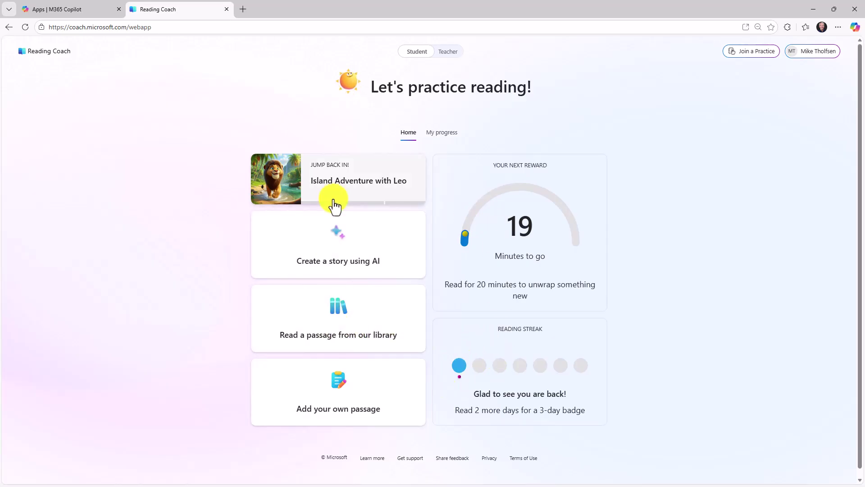
pyautogui.click(447, 52)
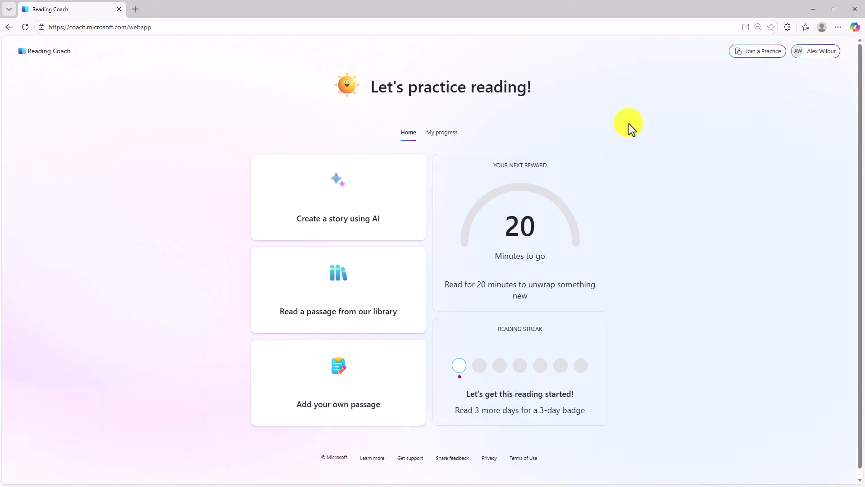
# Paste the teacher's copied practice code into Join a Practice and join it.
pyautogui.click(764, 55)
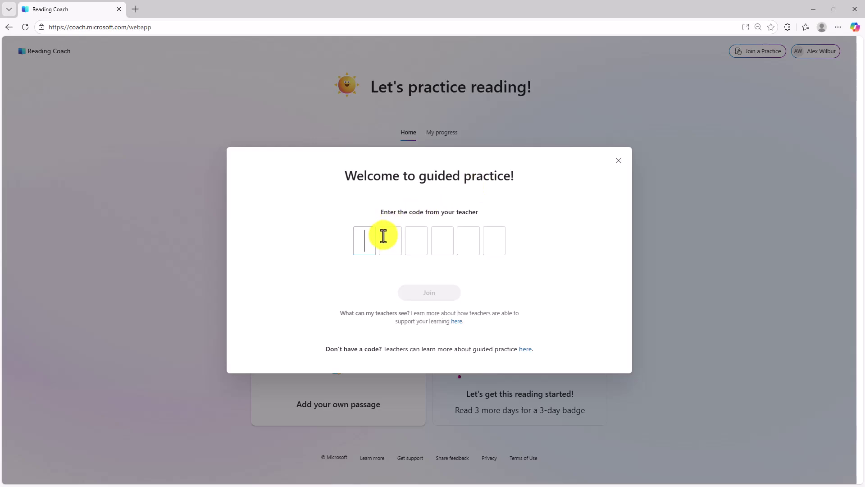
pyautogui.hotkey('ctrl', 'v')
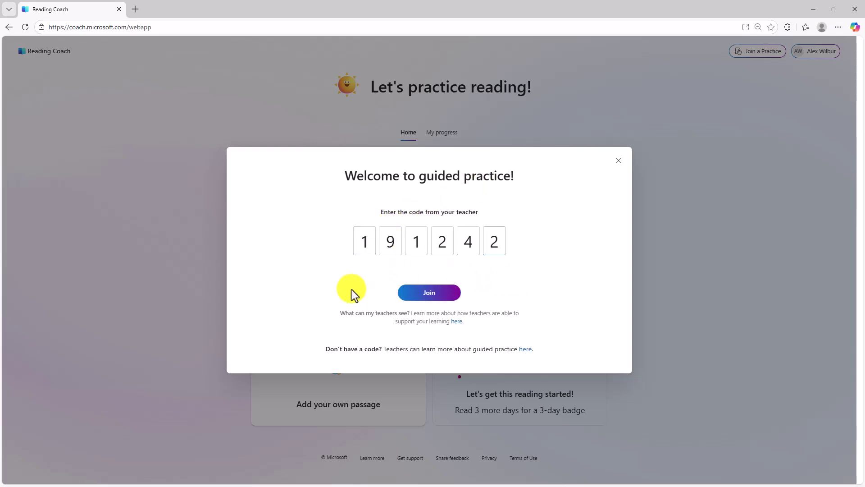
pyautogui.click(426, 294)
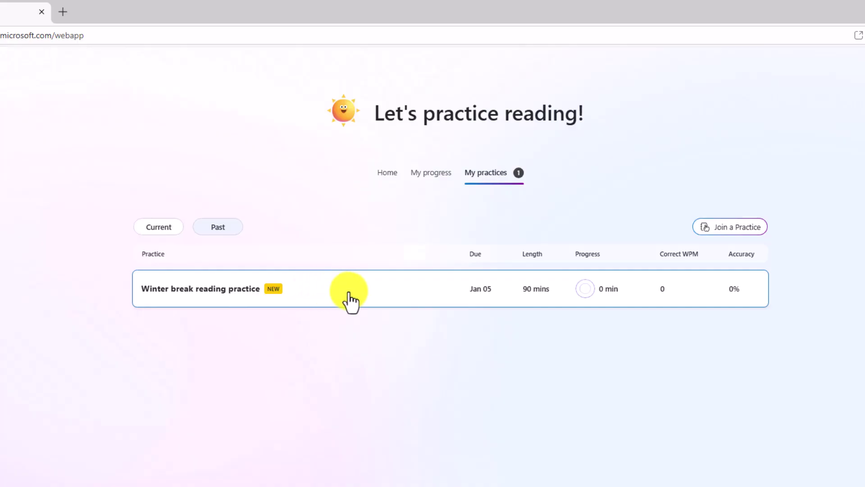
# View the Winter break reading practice's details, then go to the home page.
pyautogui.click(350, 293)
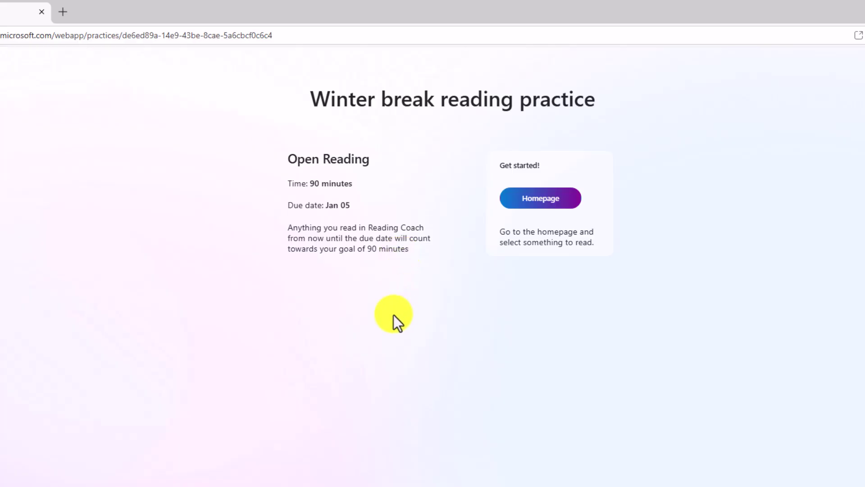
pyautogui.click(555, 200)
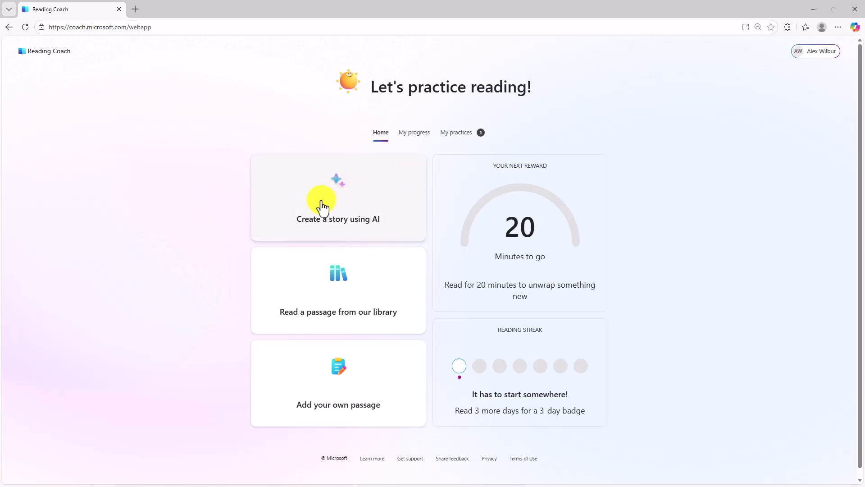
# Glance at the reading library, then start an AI story with a Bear character set at School.
pyautogui.click(354, 289)
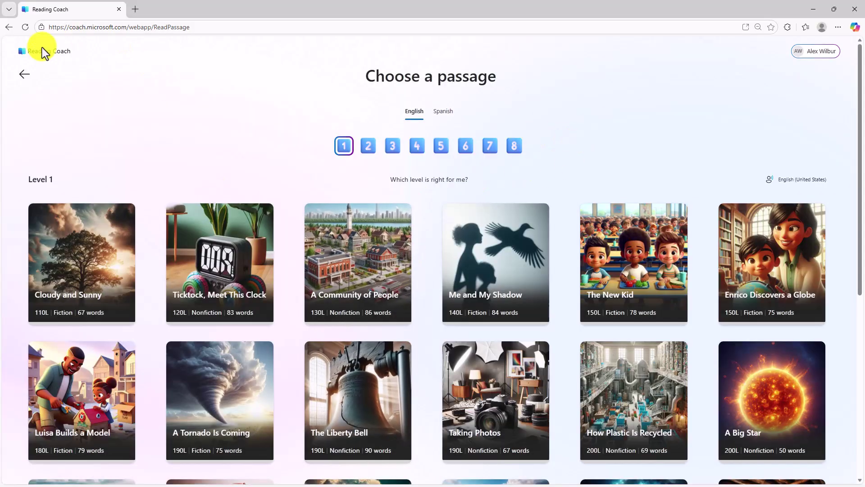
pyautogui.click(24, 84)
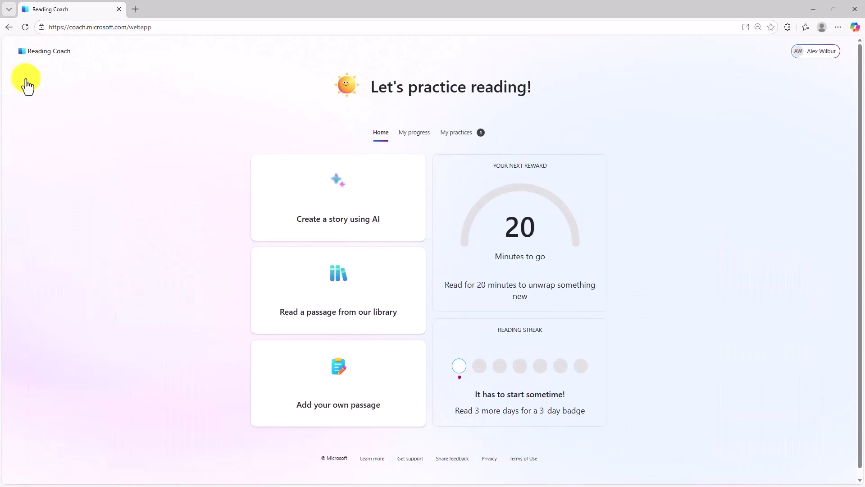
pyautogui.click(337, 194)
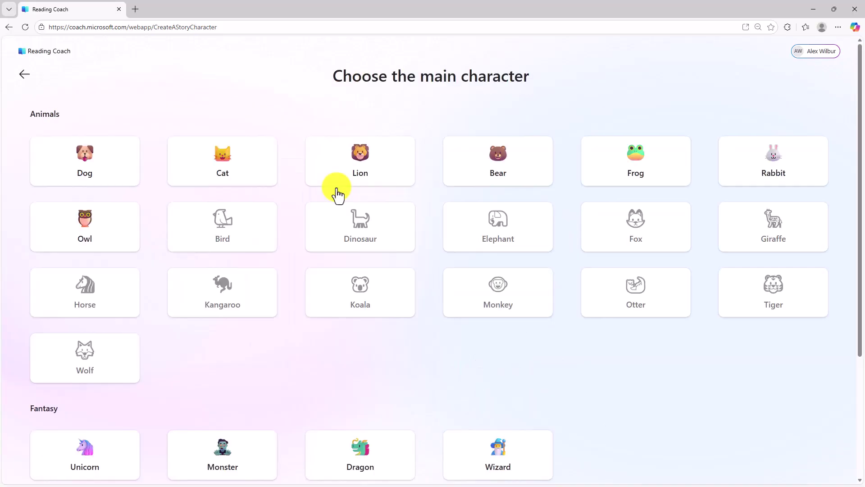
pyautogui.click(508, 166)
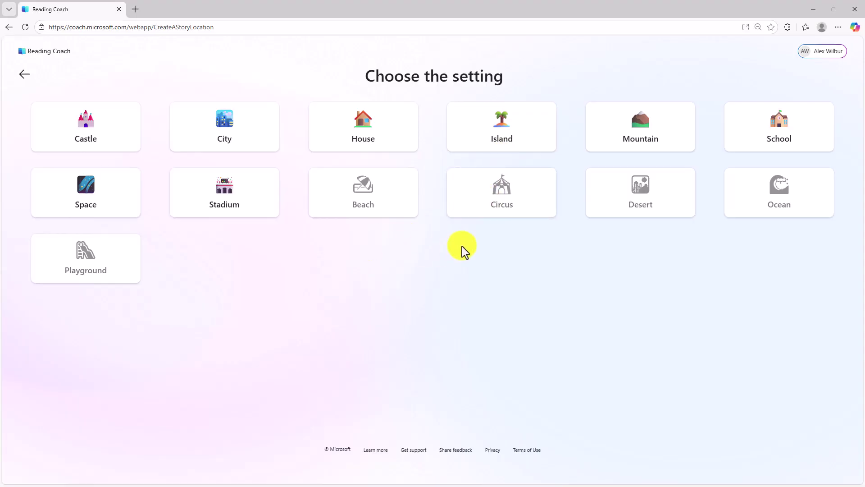
pyautogui.click(647, 204)
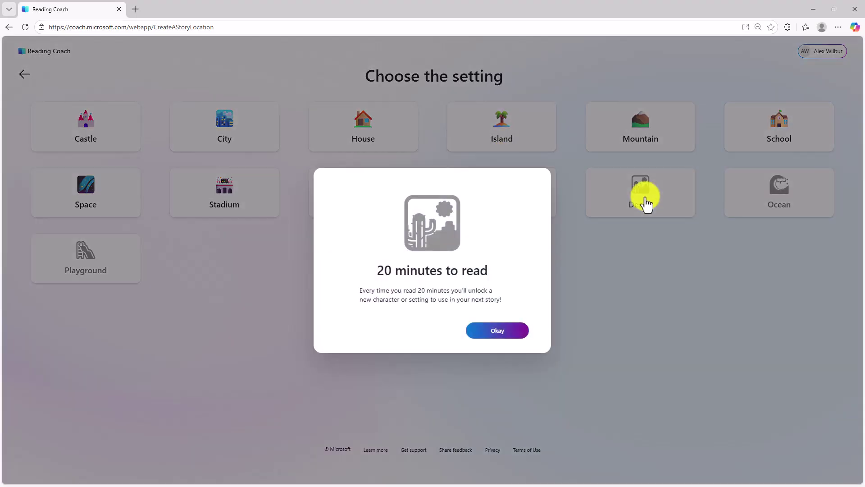
pyautogui.click(499, 331)
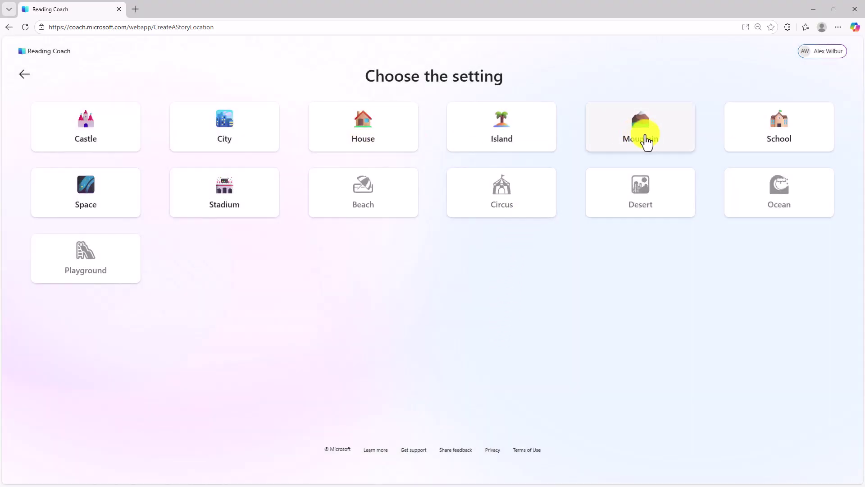
pyautogui.click(777, 134)
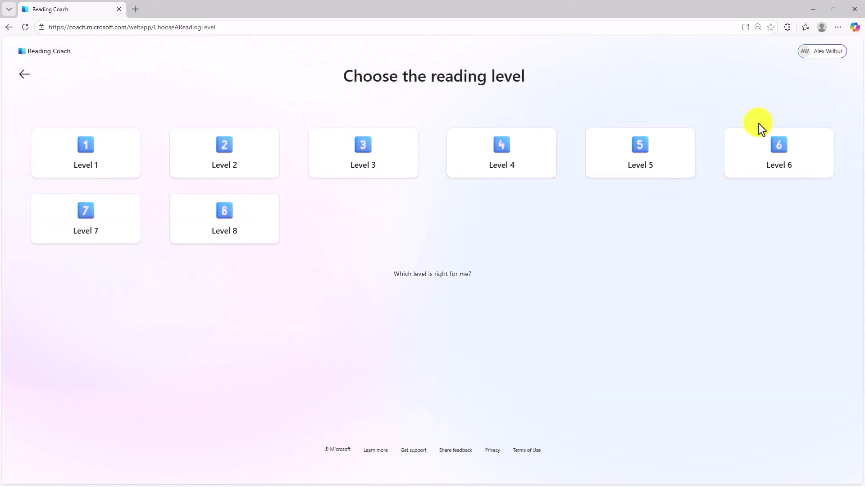
# Choose reading level 3, keep English (United States) as the language, and generate the story.
pyautogui.click(379, 162)
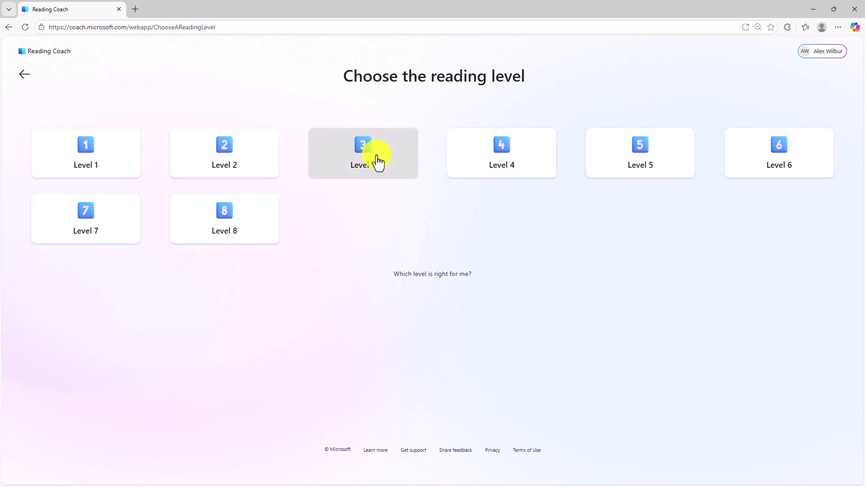
pyautogui.click(533, 328)
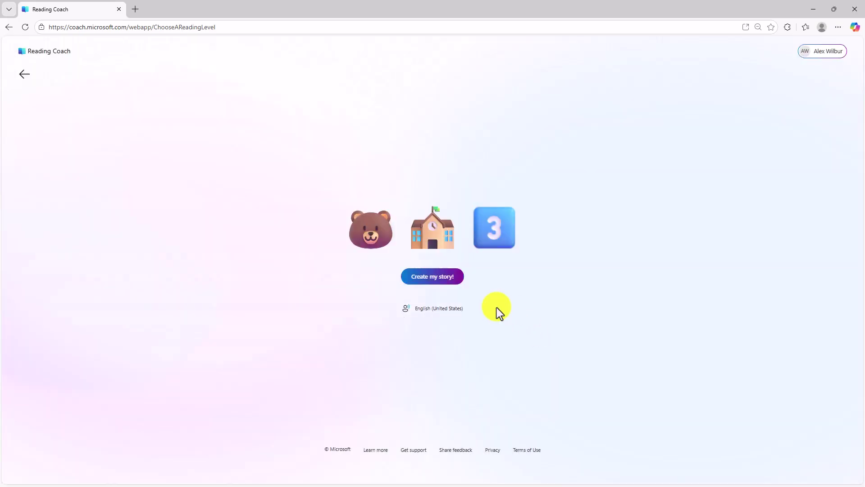
pyautogui.click(449, 310)
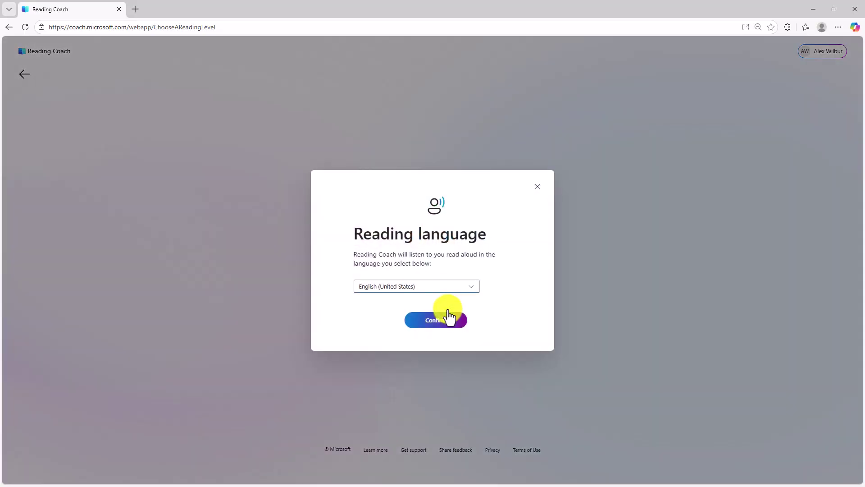
pyautogui.click(453, 293)
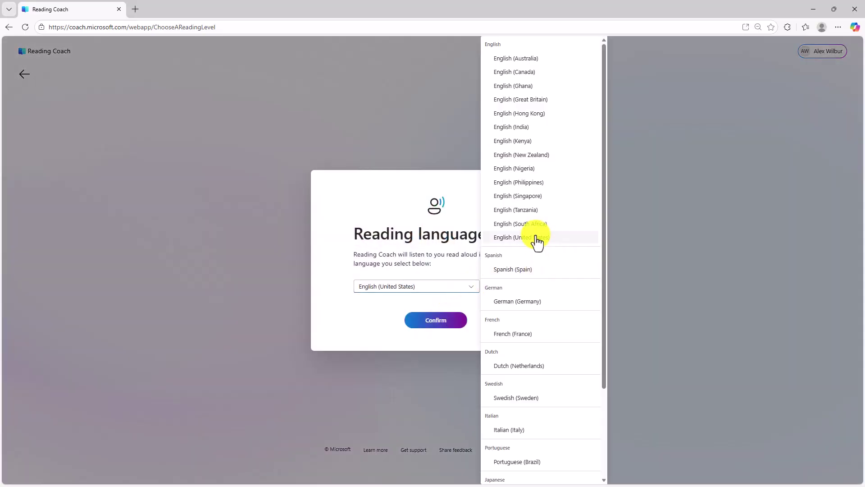
pyautogui.click(418, 182)
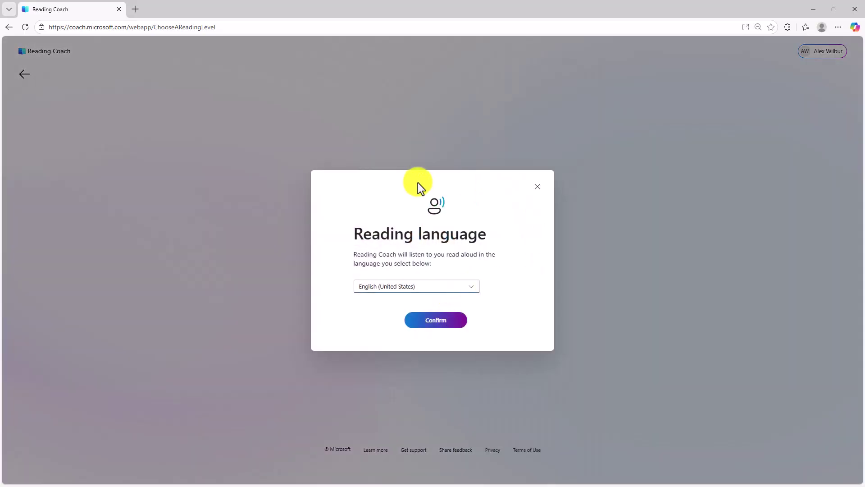
pyautogui.click(538, 187)
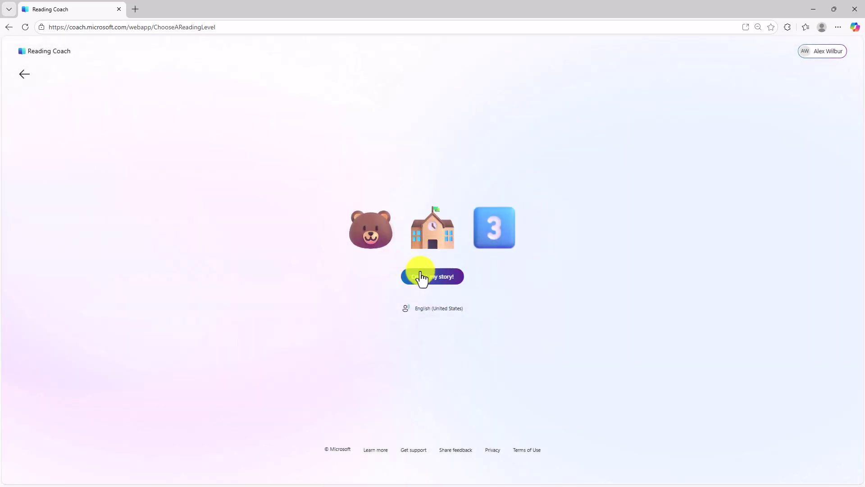
pyautogui.click(449, 278)
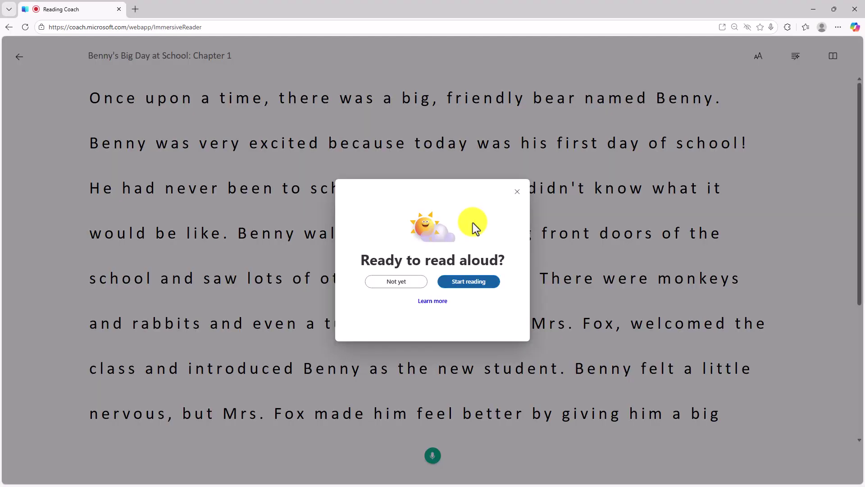
# Postpone reading aloud and set the story display to Dark theme, Comic Sans, text size 56.
pyautogui.click(518, 194)
pyautogui.click(759, 61)
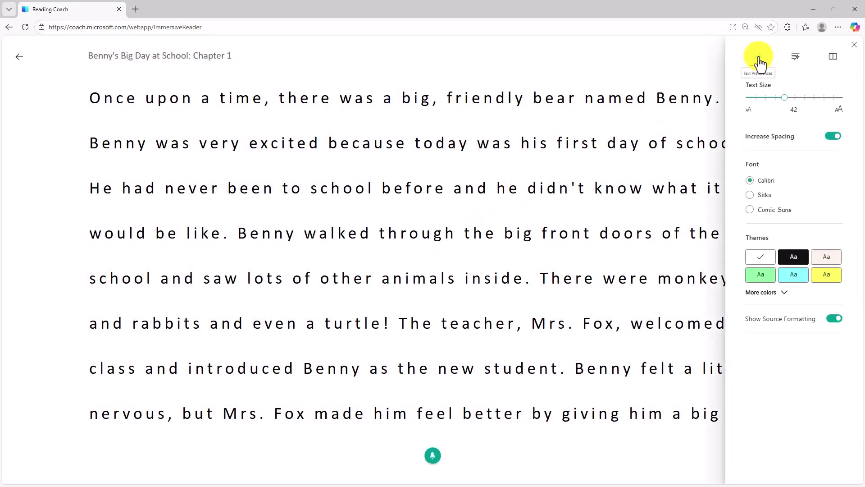
pyautogui.click(797, 260)
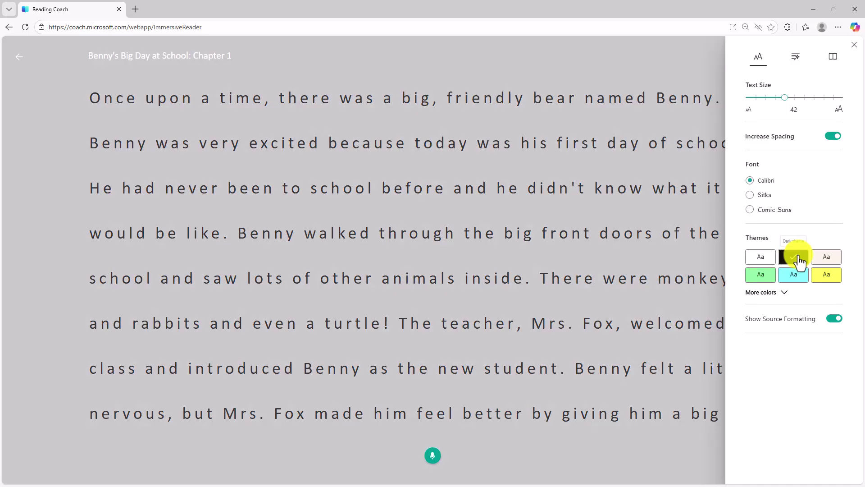
pyautogui.click(751, 211)
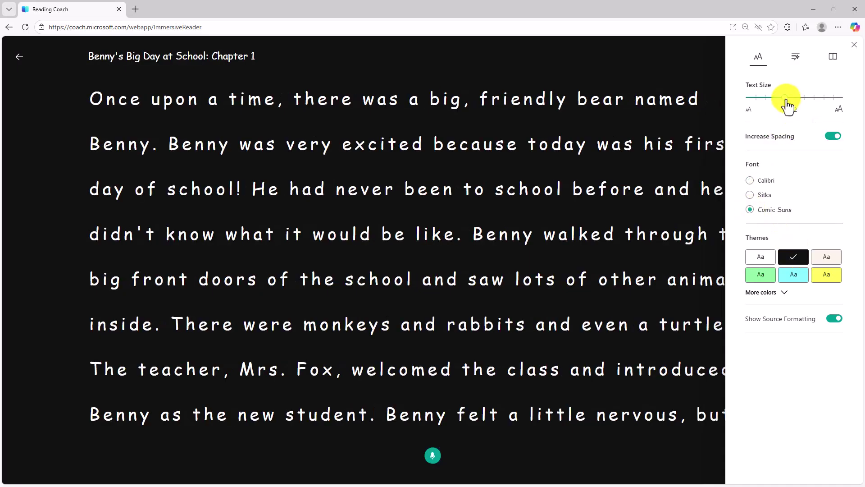
pyautogui.moveTo(786, 101); pyautogui.dragTo(806, 101)
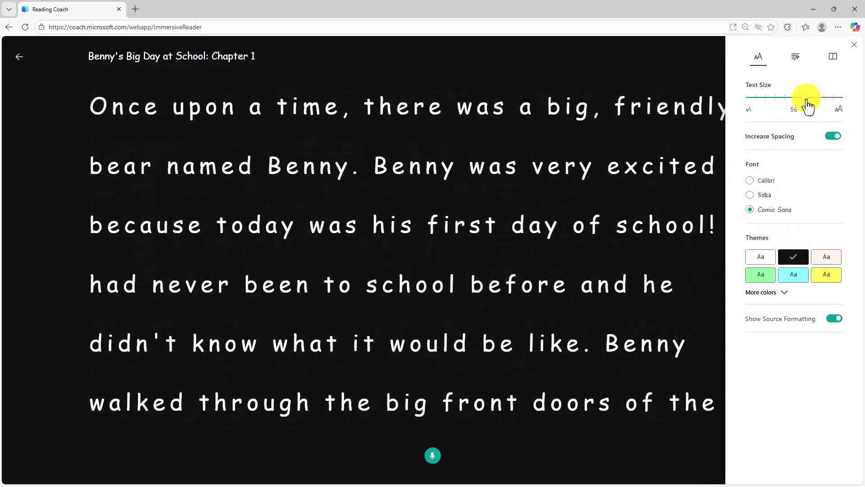
pyautogui.click(681, 66)
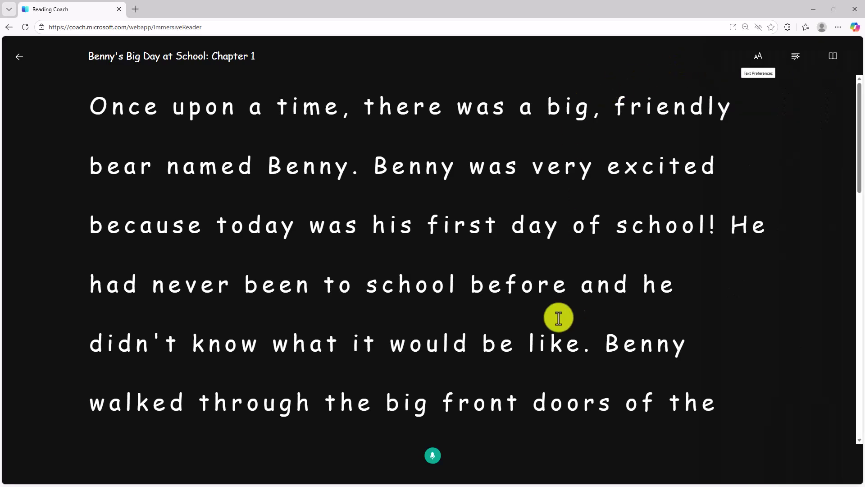
# Start a read-aloud session and read chapter 1 of the bear story.
pyautogui.click(432, 456)
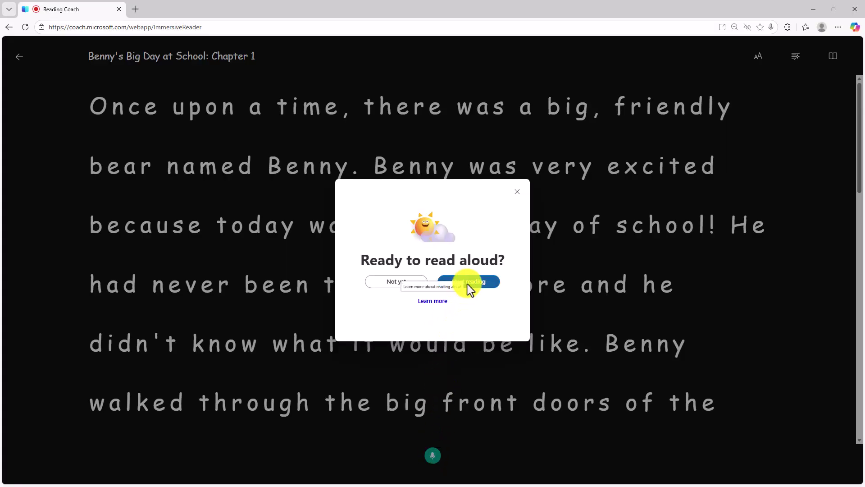
pyautogui.click(470, 283)
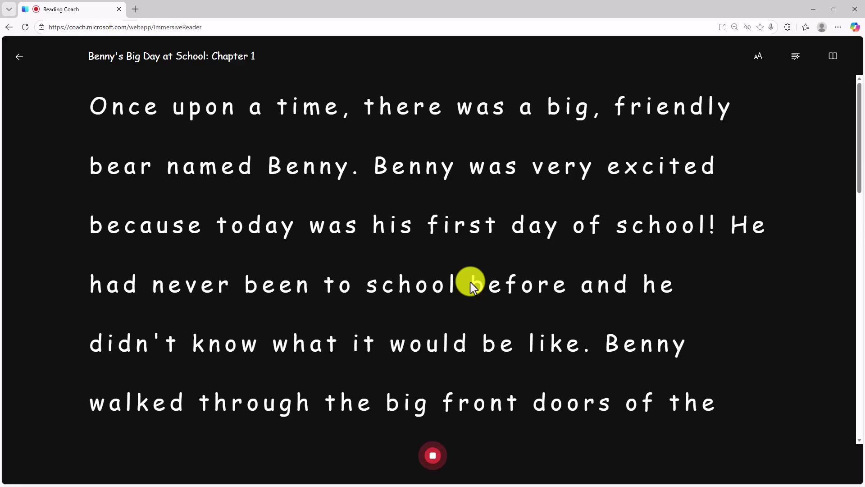
pyautogui.scroll(-1, 452, 423)
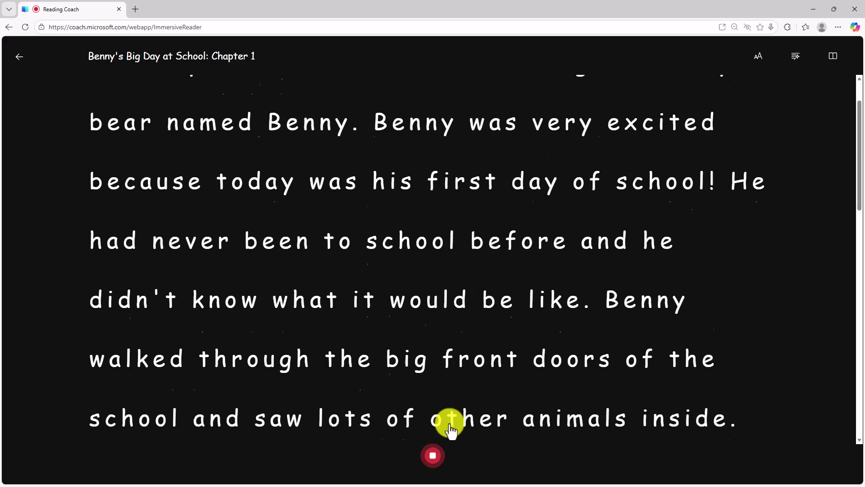
pyautogui.scroll(-15, 450, 428)
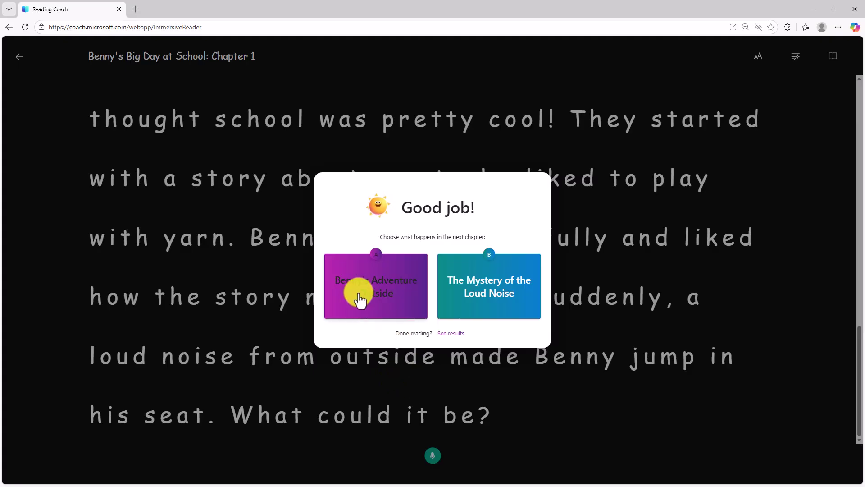
# Continue into chapter 2, The Mystery of the Loud Noise, and read through it.
pyautogui.click(490, 293)
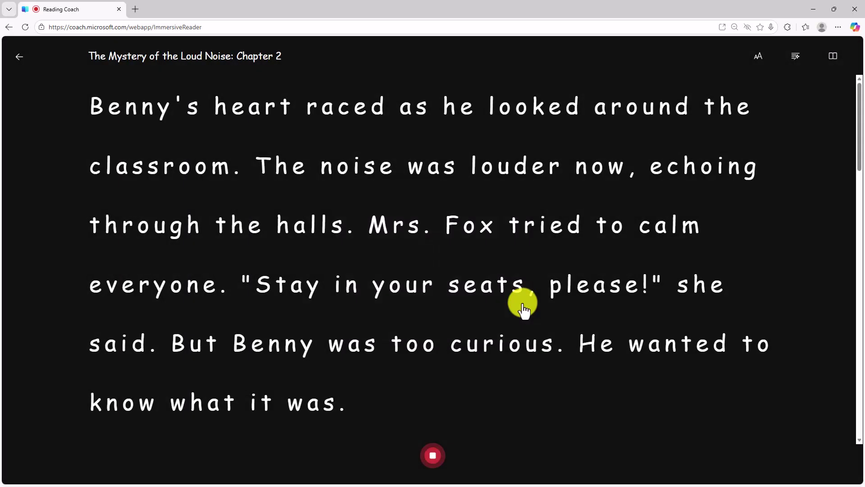
pyautogui.scroll(-6, 527, 300)
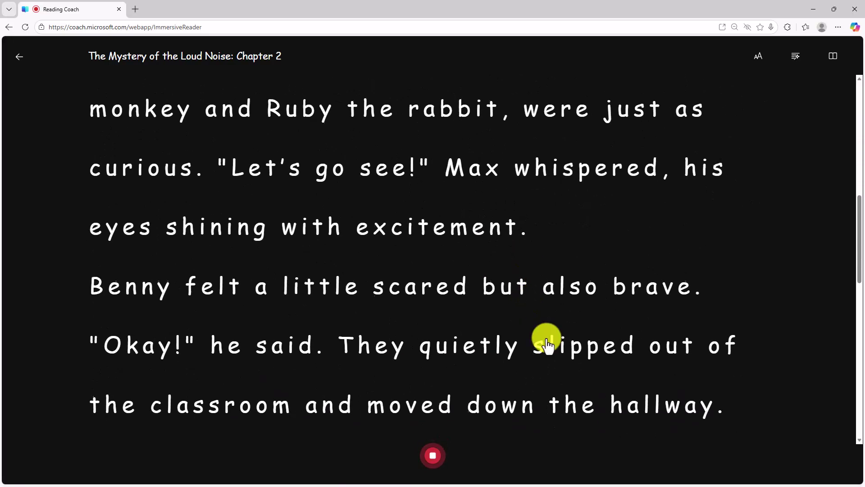
pyautogui.scroll(-4, 546, 337)
pyautogui.scroll(-7, 505, 361)
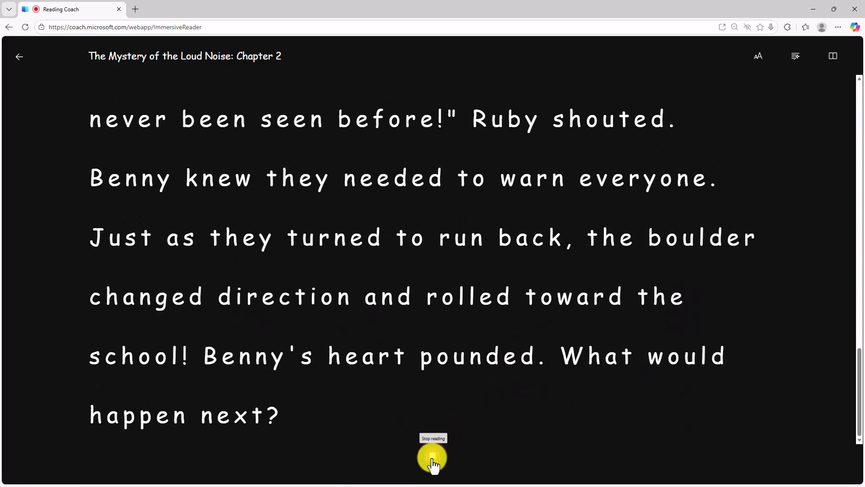
# Stop reading, then record the word 'echoing' aloud so it gets checked.
pyautogui.click(432, 458)
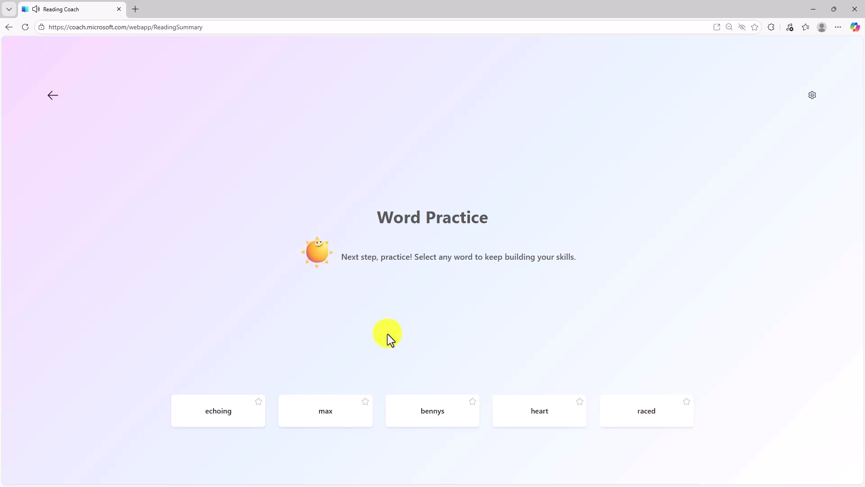
pyautogui.click(210, 421)
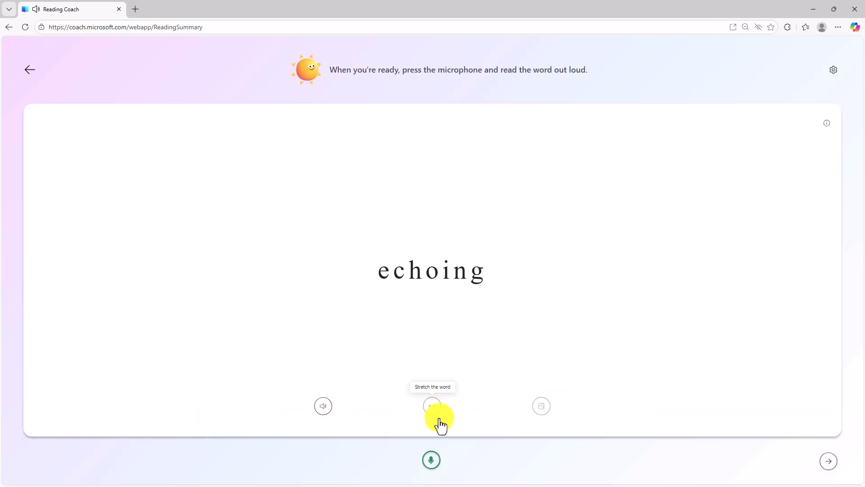
pyautogui.click(430, 461)
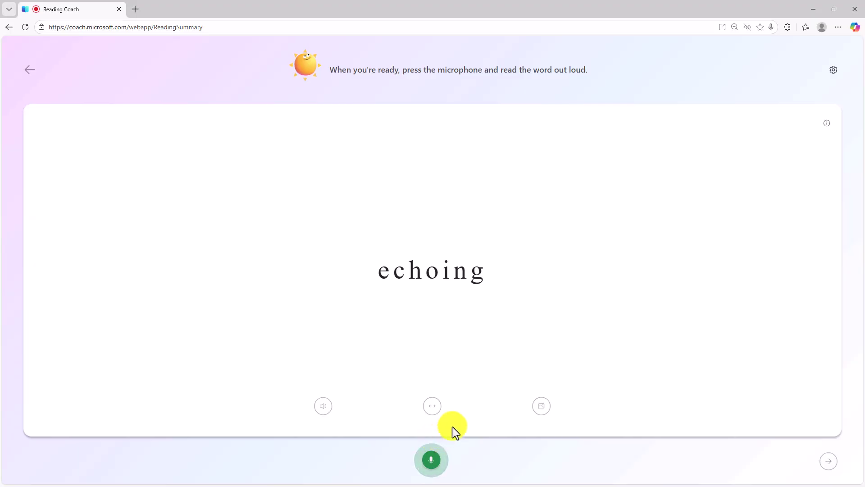
pyautogui.click(433, 462)
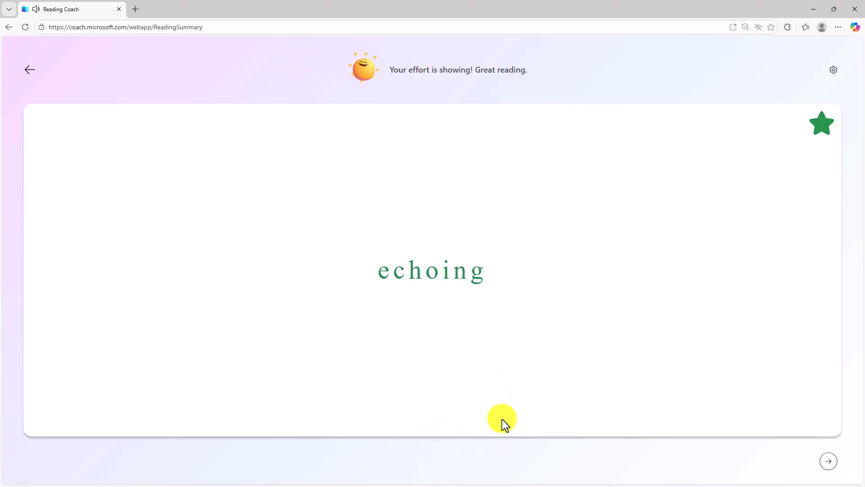
# Leave word practice and finish to view the story's results page.
pyautogui.click(833, 464)
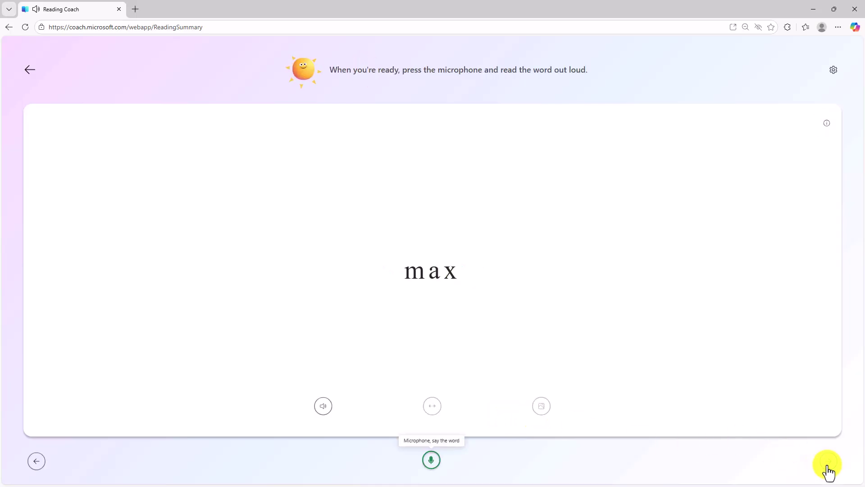
pyautogui.click(27, 72)
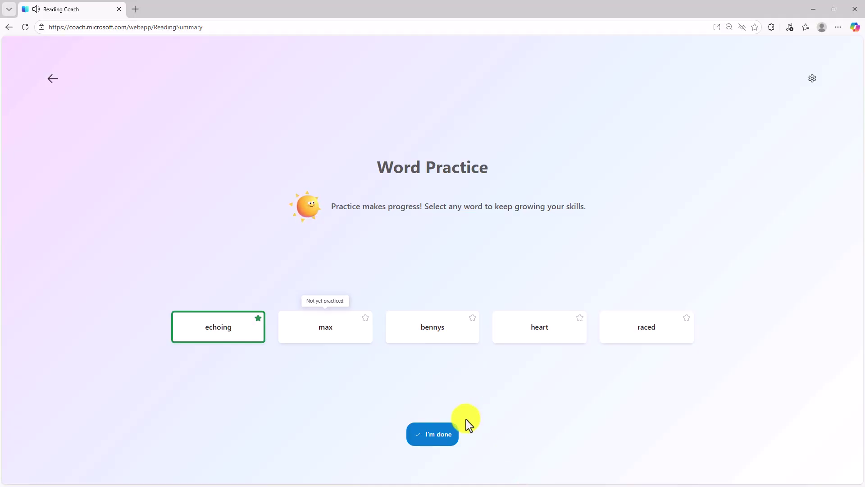
pyautogui.click(439, 433)
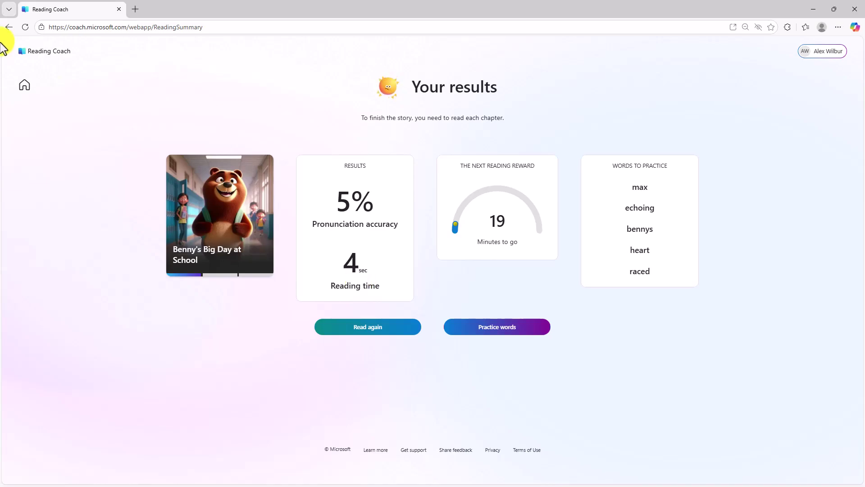
# Go Home and open Winter break reading practice from the student's My practices list.
pyautogui.click(25, 86)
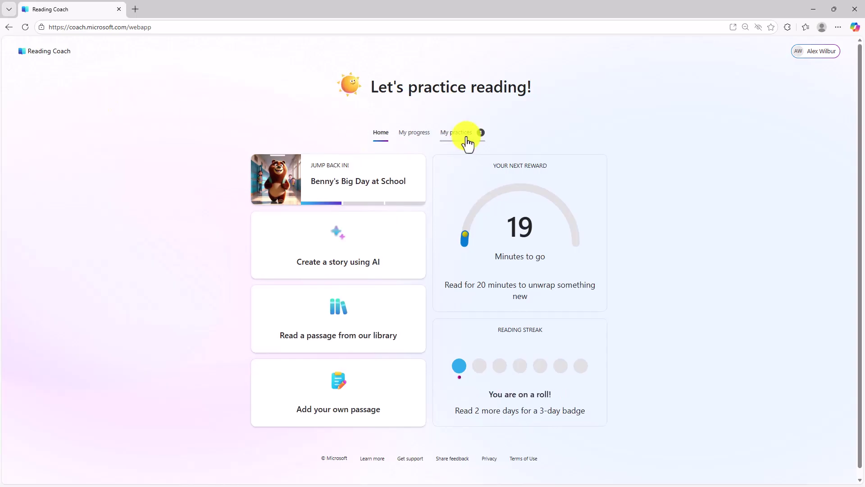
pyautogui.click(467, 143)
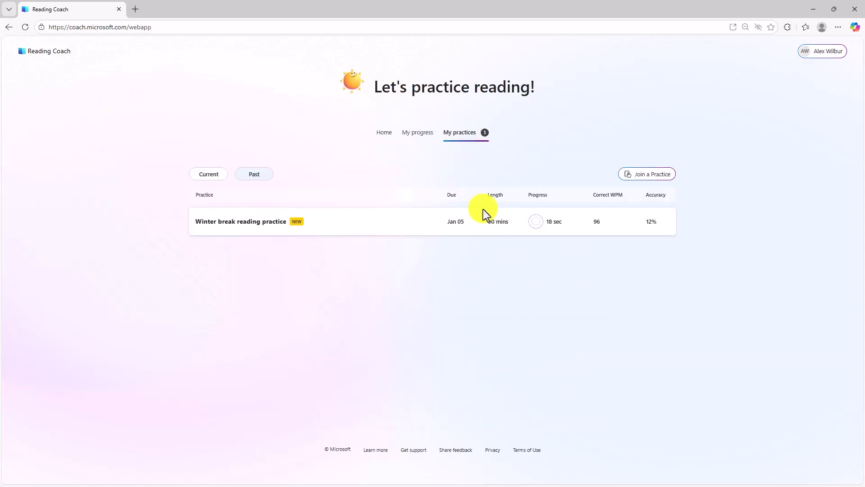
pyautogui.moveTo(555, 225)
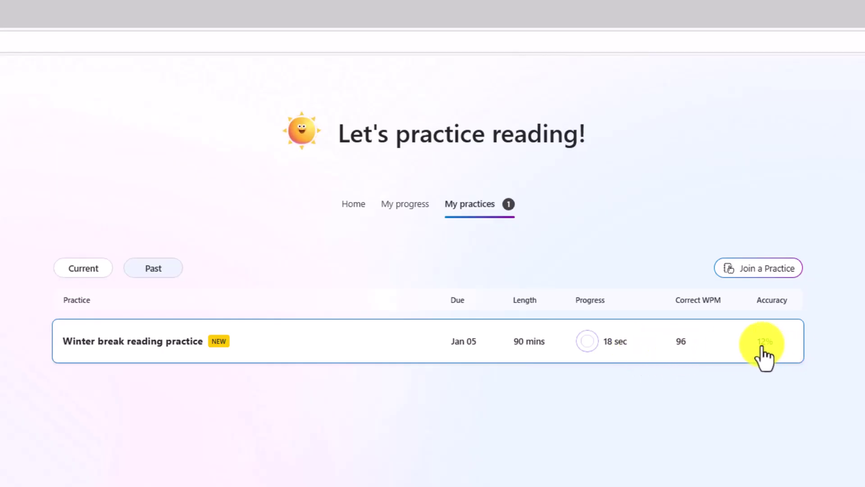
pyautogui.click(353, 355)
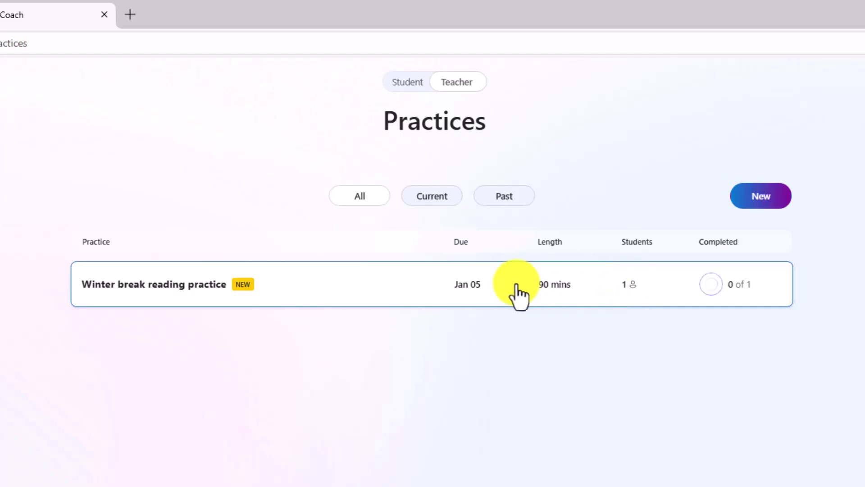
# Open the Winter break reading practice details and the student's individual progress page.
pyautogui.click(410, 286)
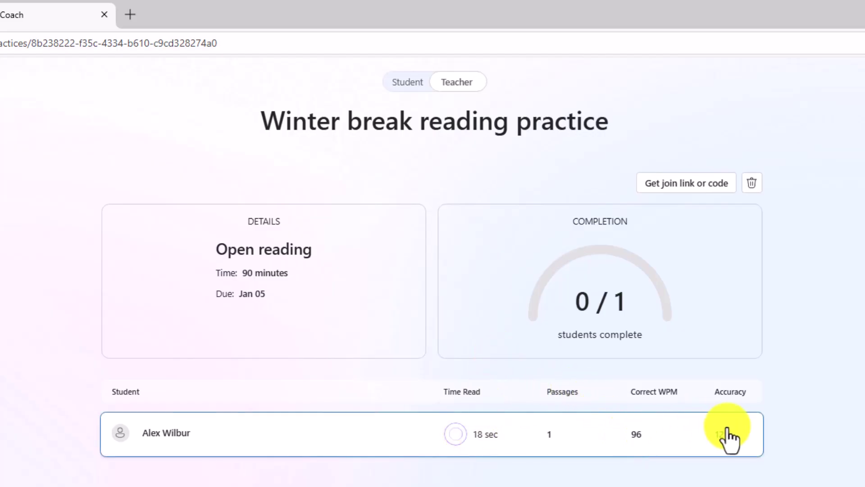
pyautogui.click(389, 451)
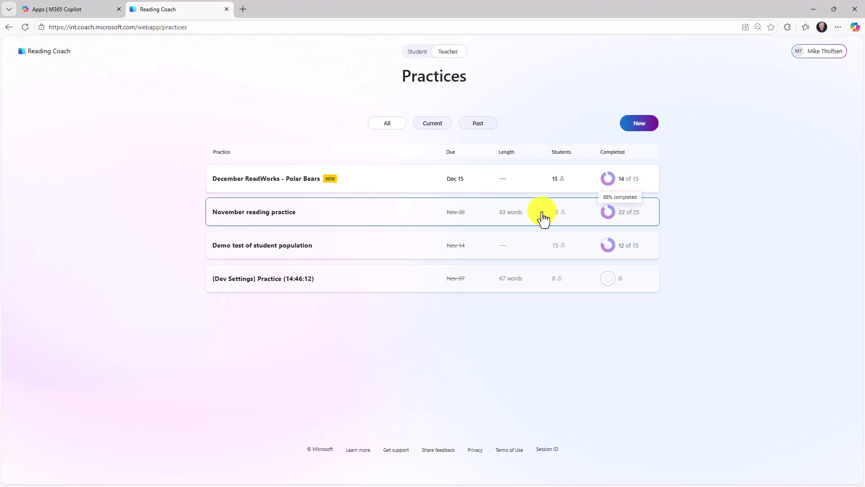
# Open the November reading practice and scroll through each student's results.
pyautogui.click(403, 218)
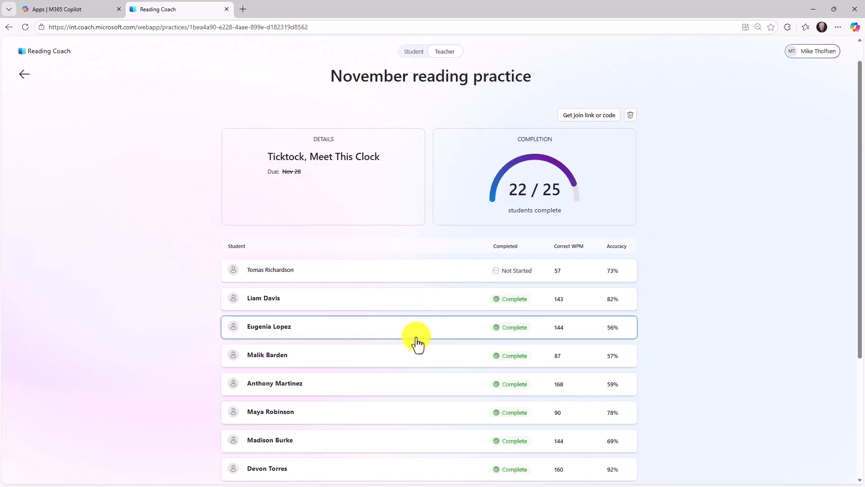
pyautogui.scroll(-4, 417, 342)
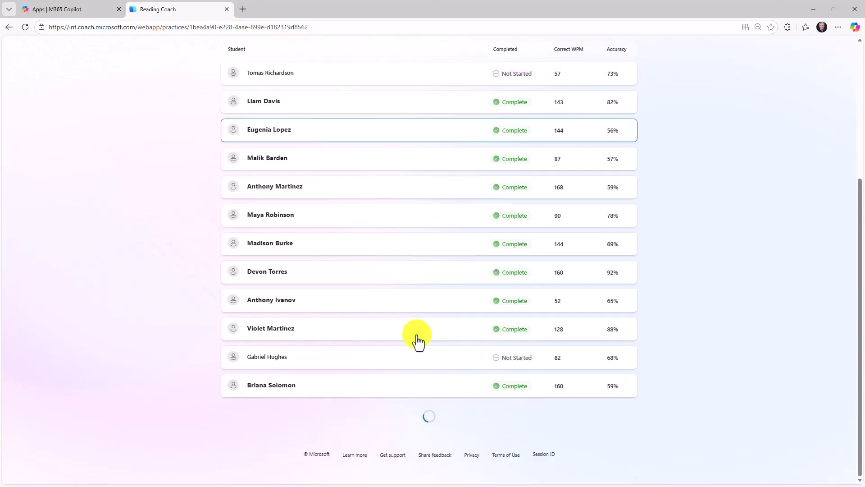
pyautogui.scroll(5, 478, 139)
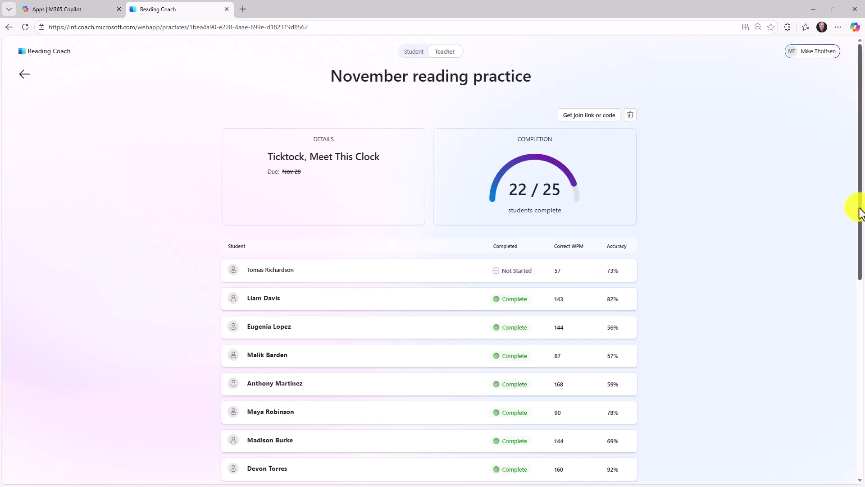
pyautogui.scroll(-1, 860, 230)
pyautogui.scroll(-2, 625, 299)
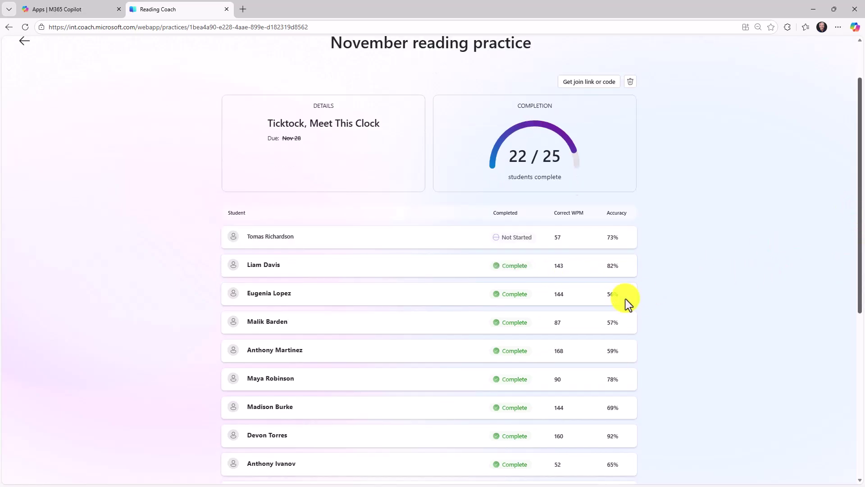
pyautogui.scroll(1, 625, 299)
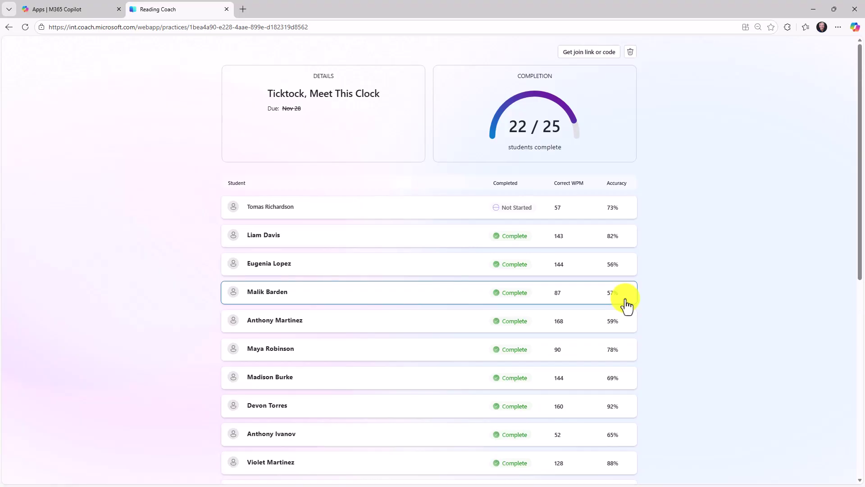
pyautogui.scroll(2, 626, 302)
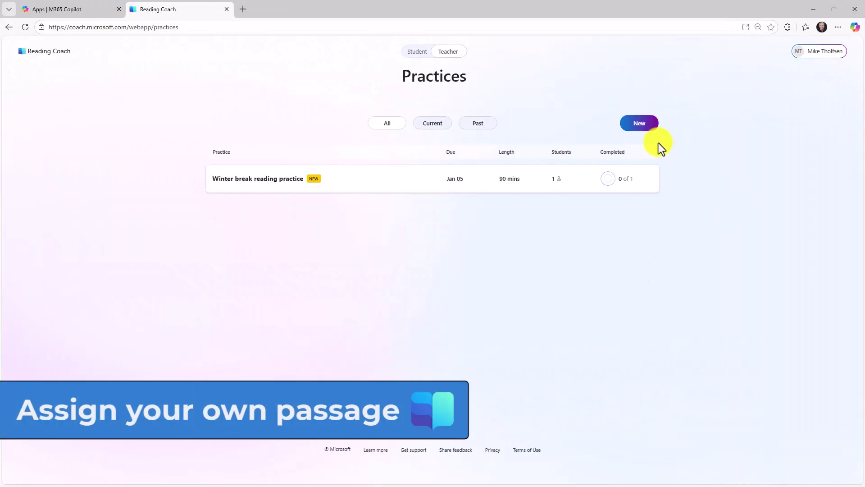
# Create practice 'Specific passage to read in January', due Jan 16 2026, as a self-written single passage.
pyautogui.click(648, 128)
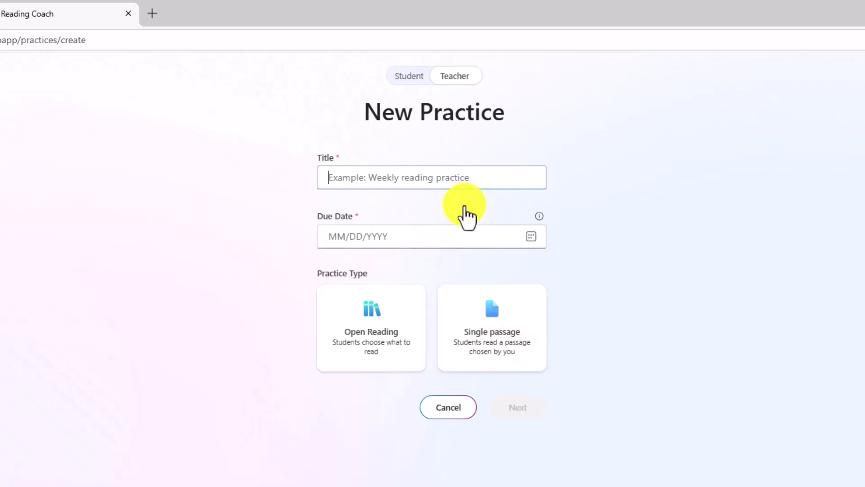
pyautogui.write('Specific passage to read in January')
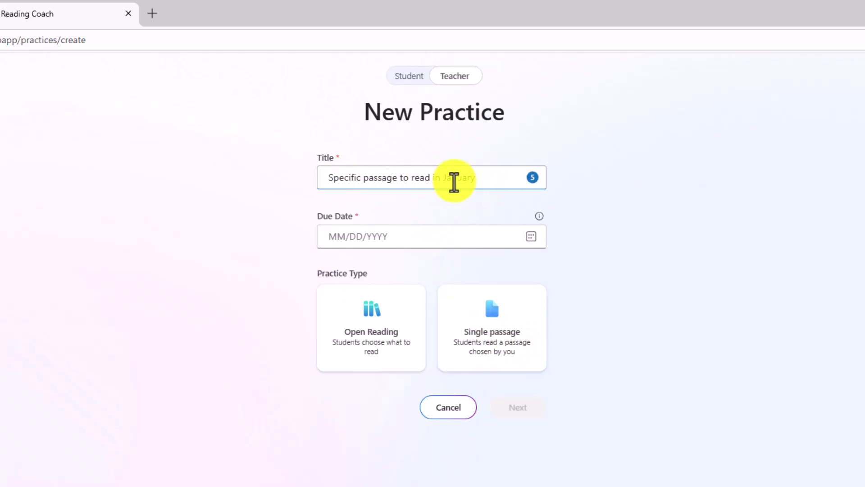
pyautogui.click(531, 236)
pyautogui.click(435, 264)
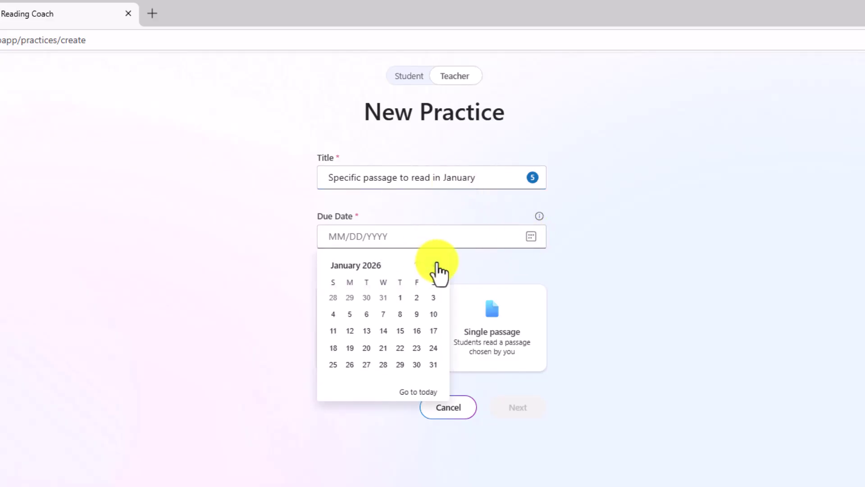
pyautogui.click(416, 331)
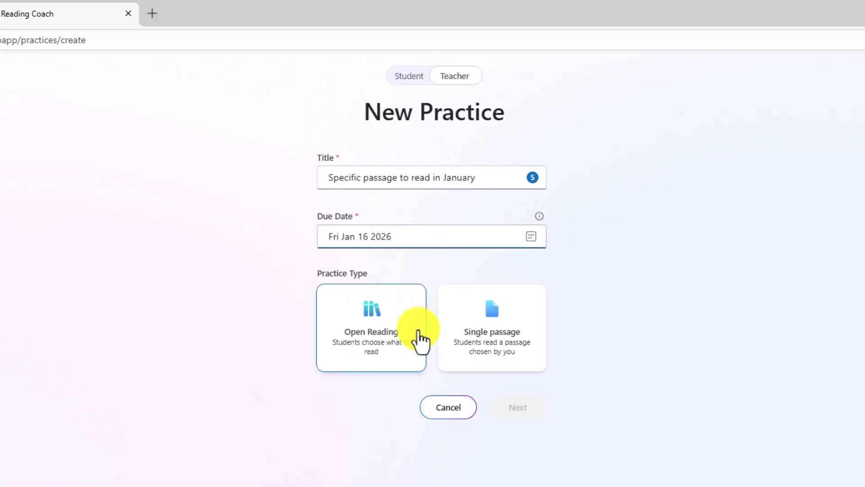
pyautogui.click(482, 329)
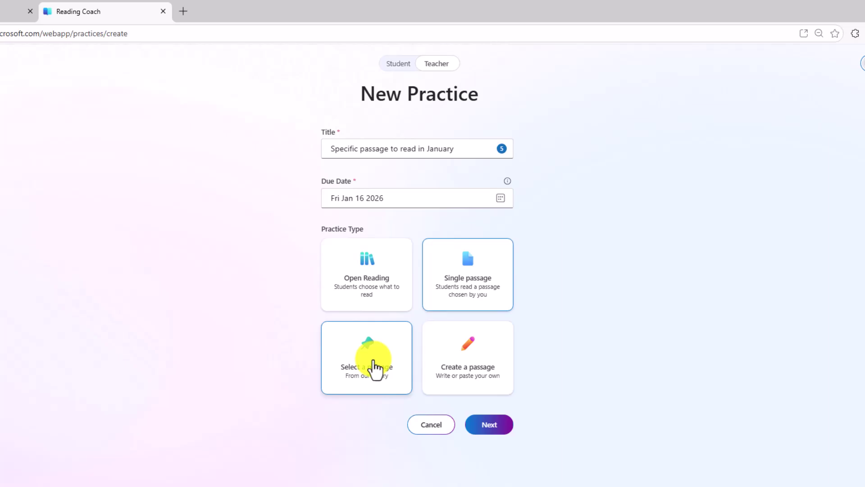
pyautogui.click(470, 369)
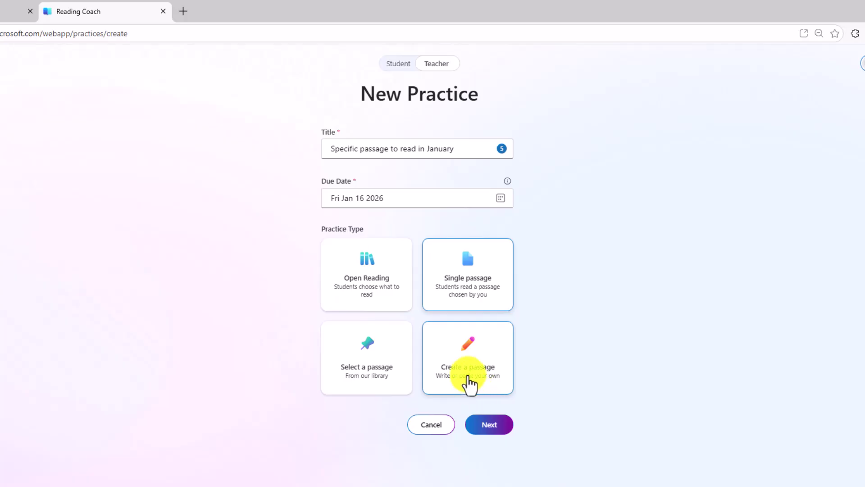
# Add the passage titled 'Geography' by pasting its text, then review and confirm it.
pyautogui.click(491, 424)
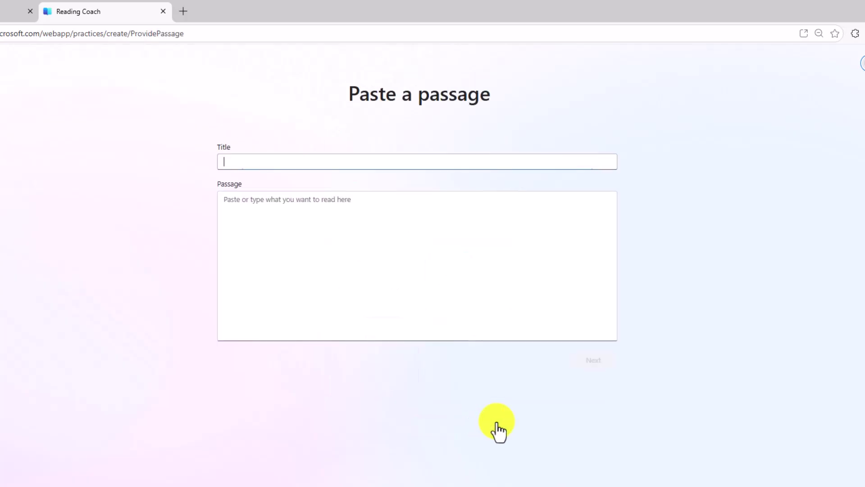
pyautogui.write('Geography')
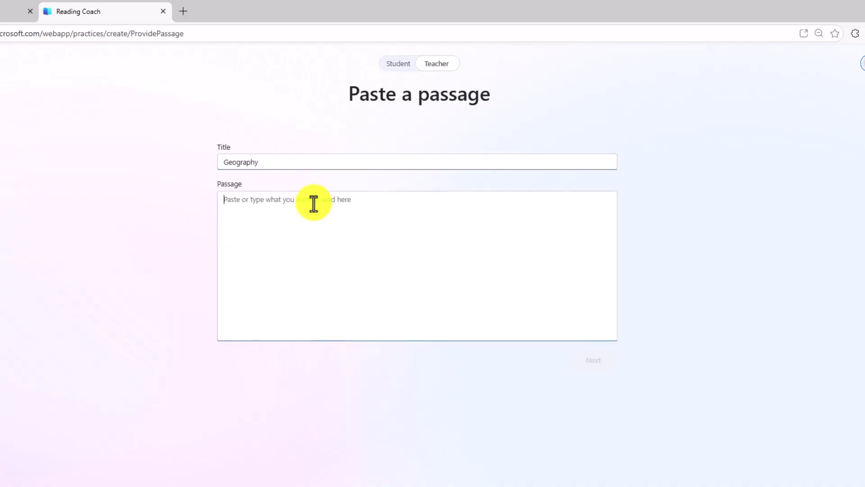
pyautogui.click(384, 225)
pyautogui.hotkey('ctrl', 'v')
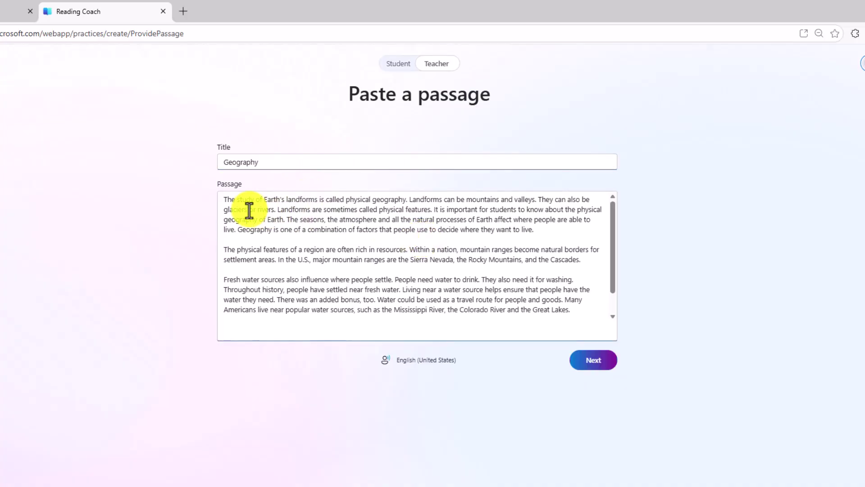
pyautogui.click(593, 370)
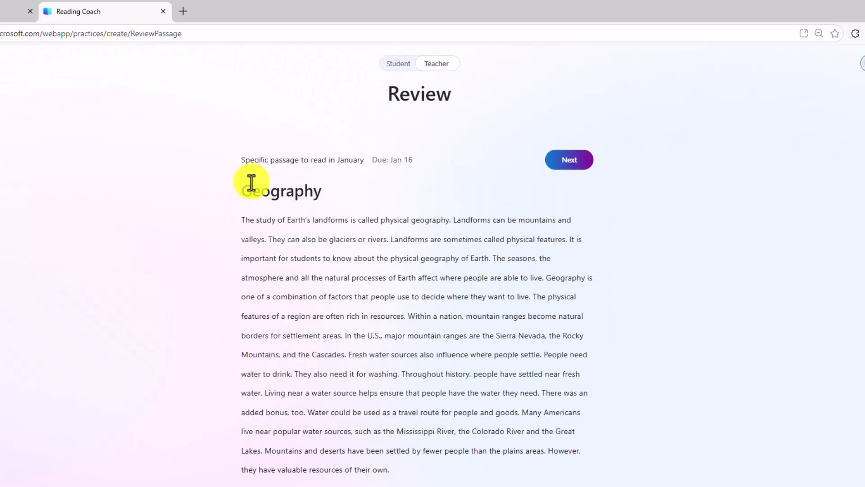
pyautogui.click(570, 161)
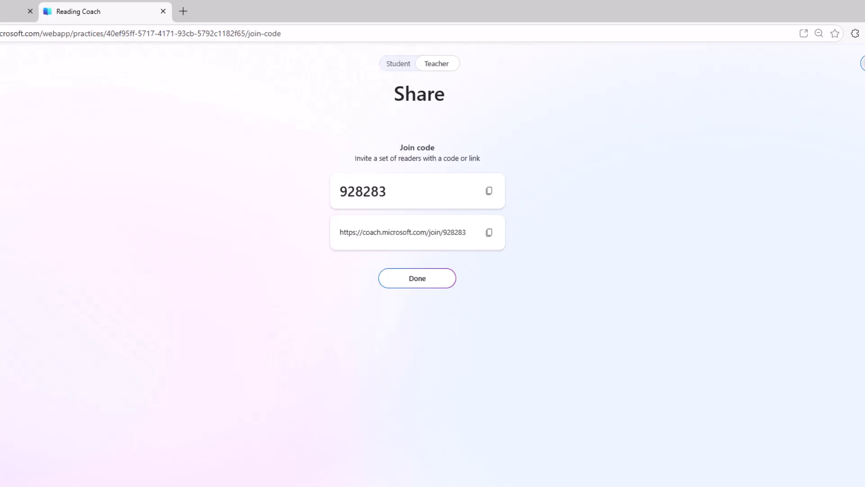
# Leave the Share page and return to the Practices list.
pyautogui.hotkey('alt', 'Left')
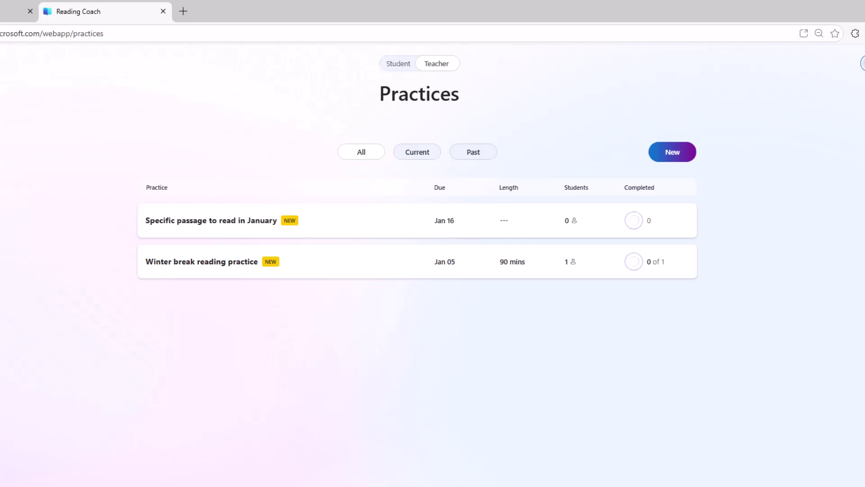